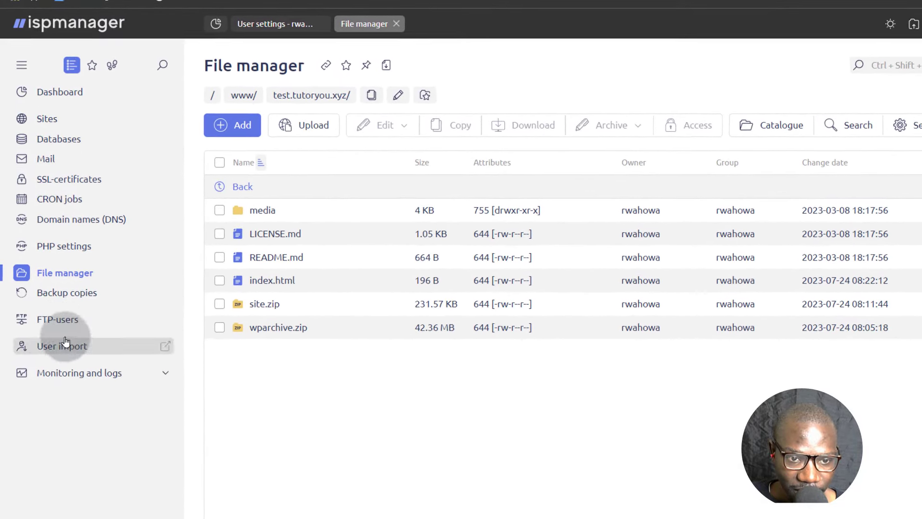
Open the FTP-users page from the ispmanager sidebar, which has no accounts yet
left_click(47, 309)
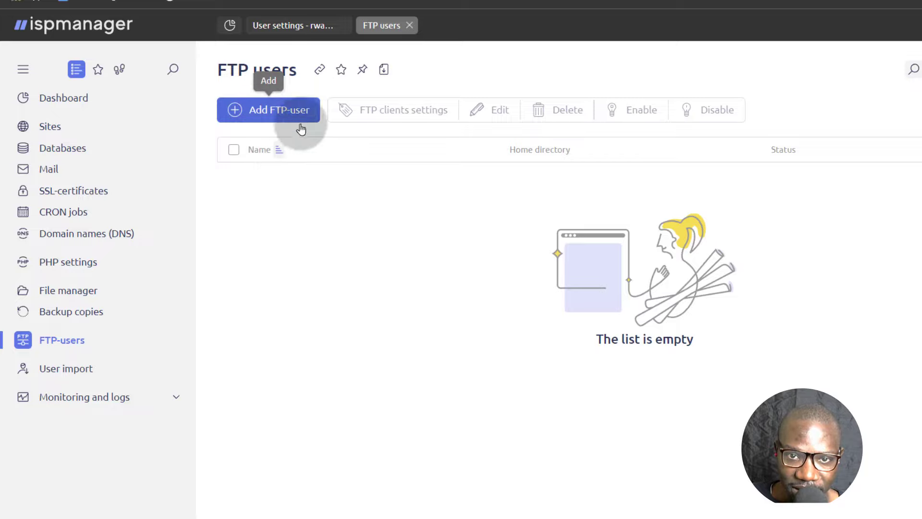
Start a new FTP user named ftpuser and fill in a saved strong password and its confirmation
left_click(258, 115)
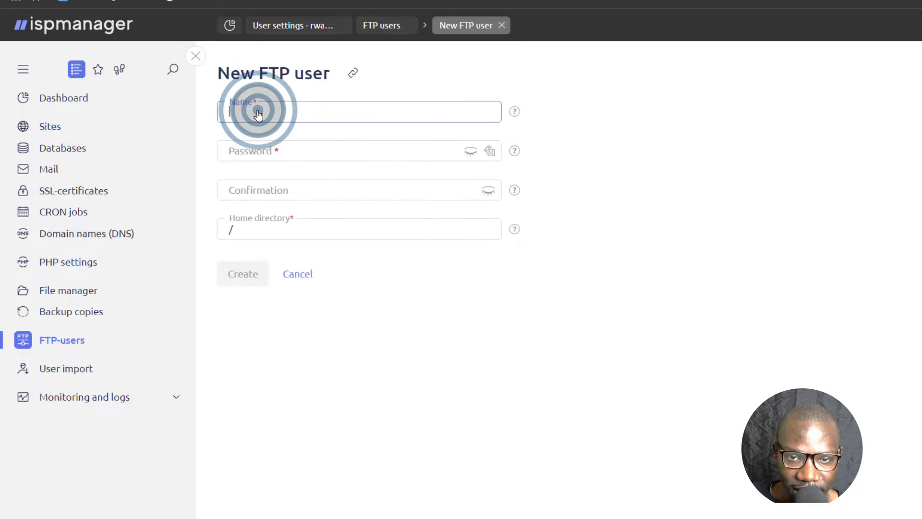
left_click(265, 116)
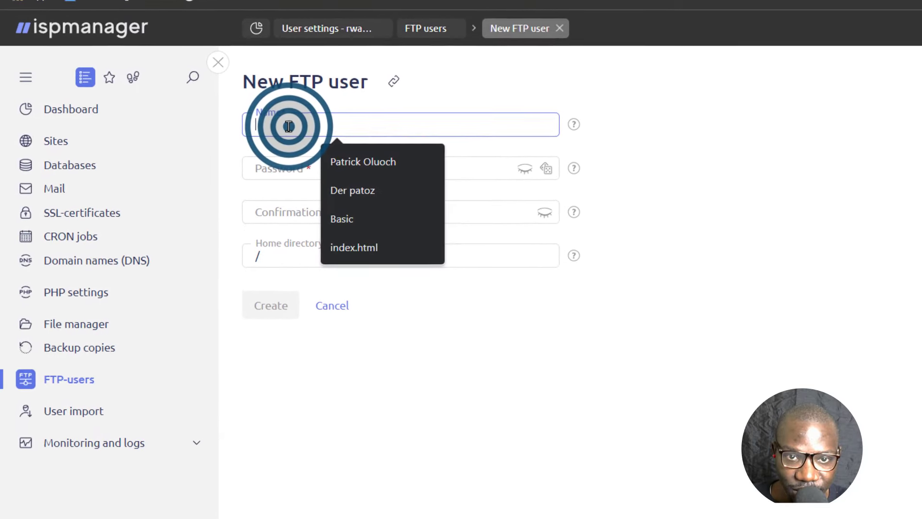
type("ftpuser")
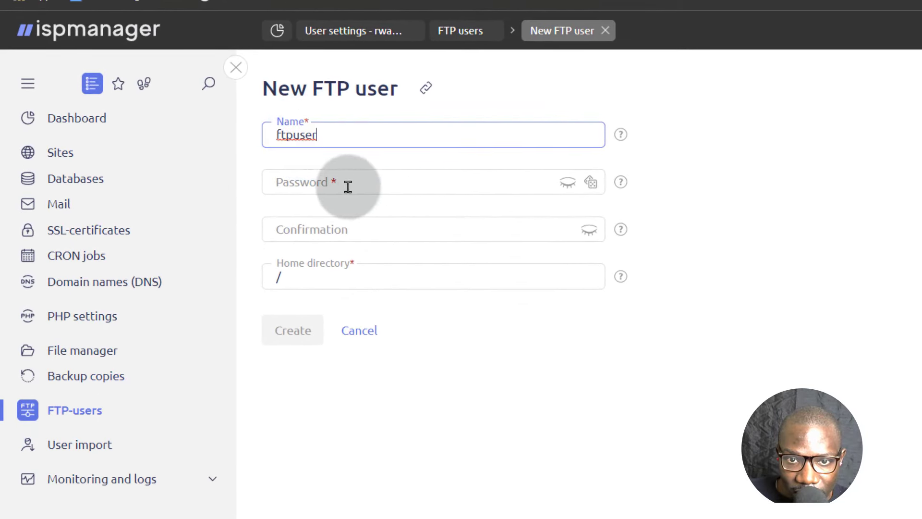
left_click(338, 182)
left_click(433, 230)
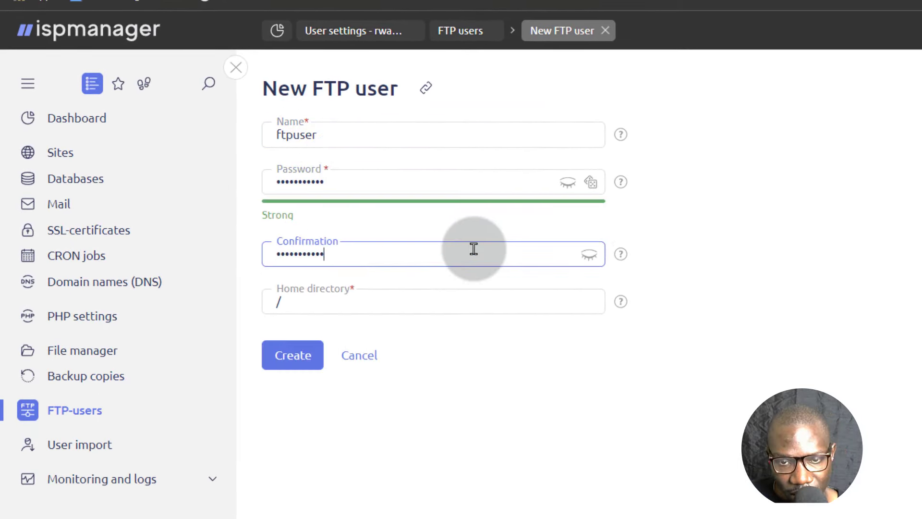
left_click(291, 301)
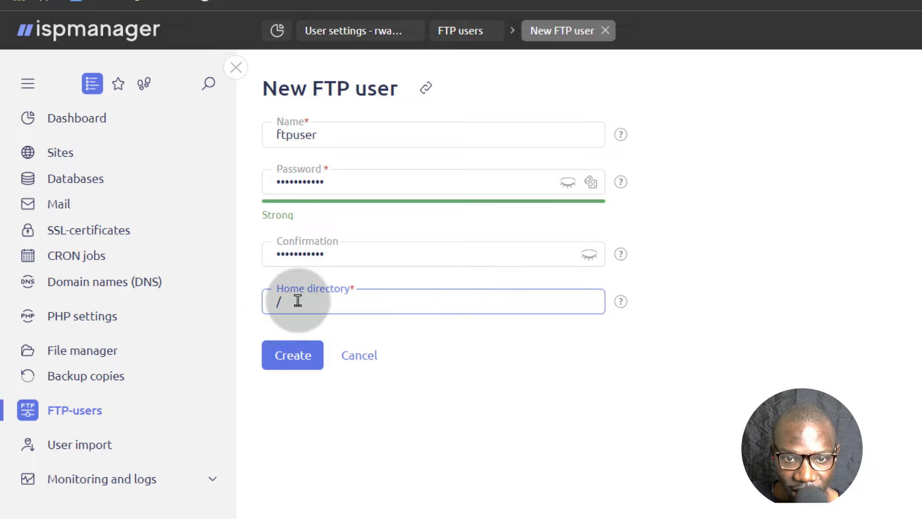
left_click(297, 300)
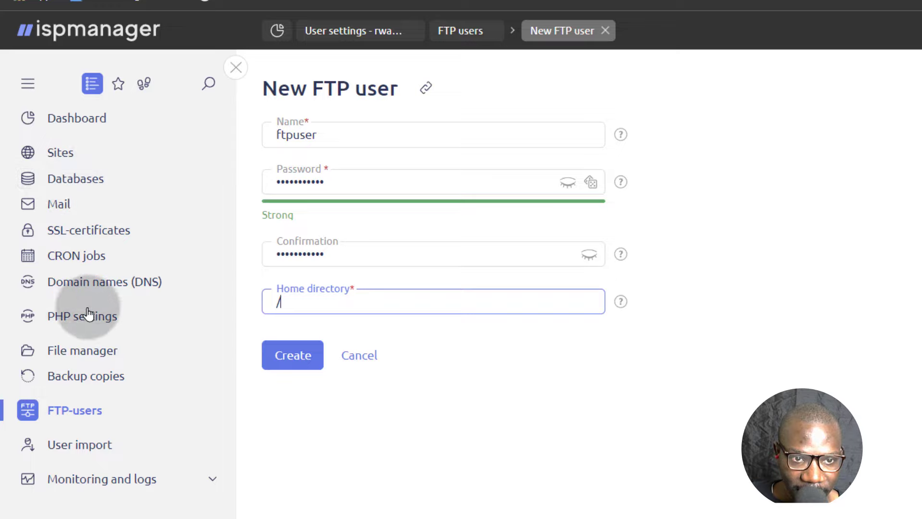
Browse the file manager into the www/test.tutoryou.xyz site folder
right_click(80, 352)
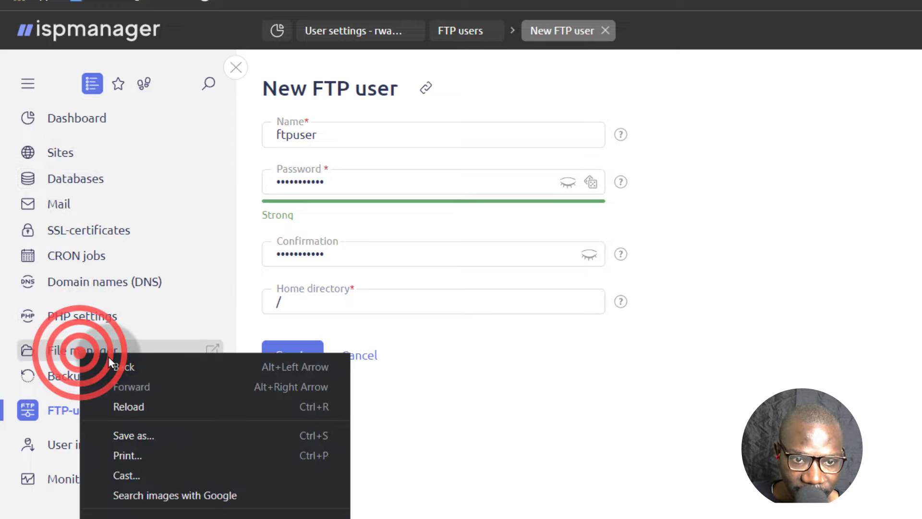
left_click(478, 463)
left_click(84, 345)
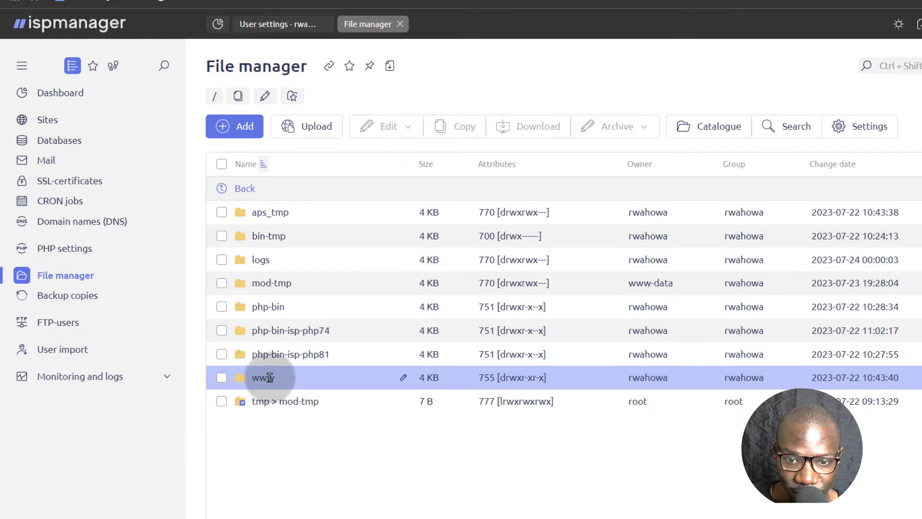
left_click(261, 377)
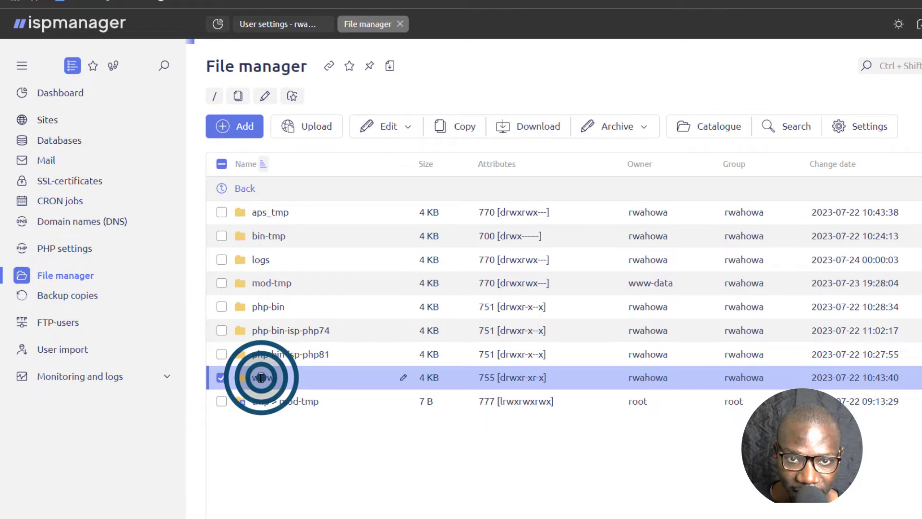
double_click(261, 378)
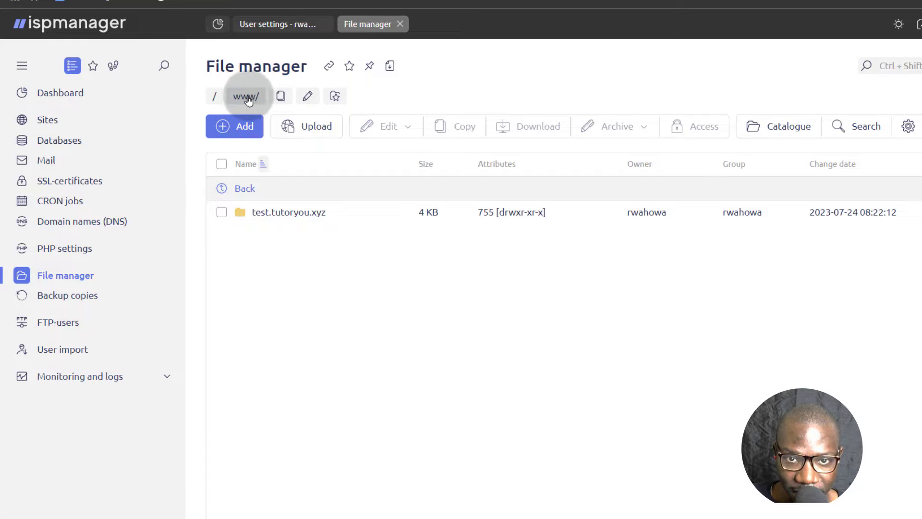
double_click(271, 211)
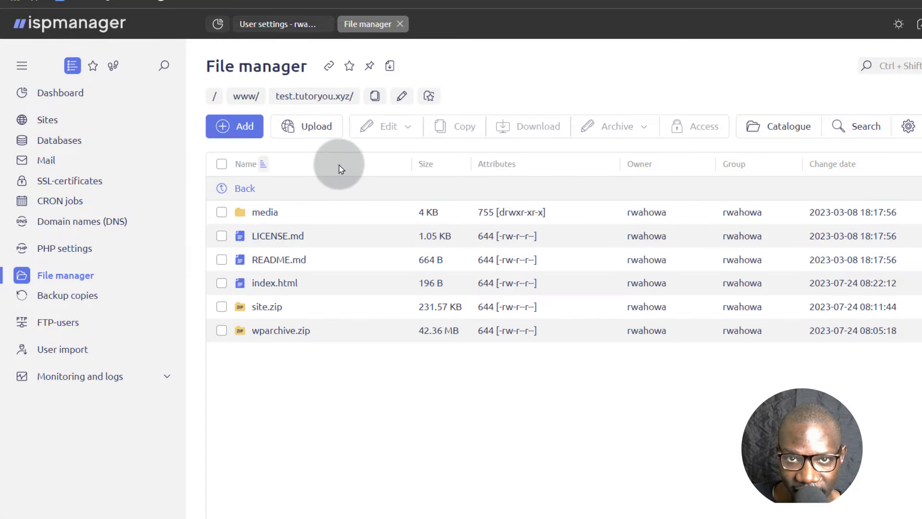
Copy the folder path and paste /www/test.tutoryou.xyz/ over the Home directory's /
left_click_drag(216, 97, 328, 89)
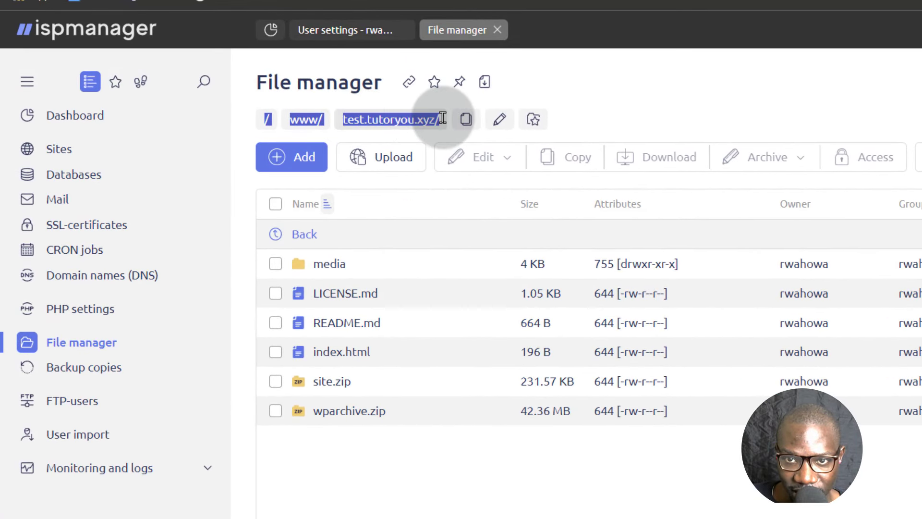
right_click(394, 113)
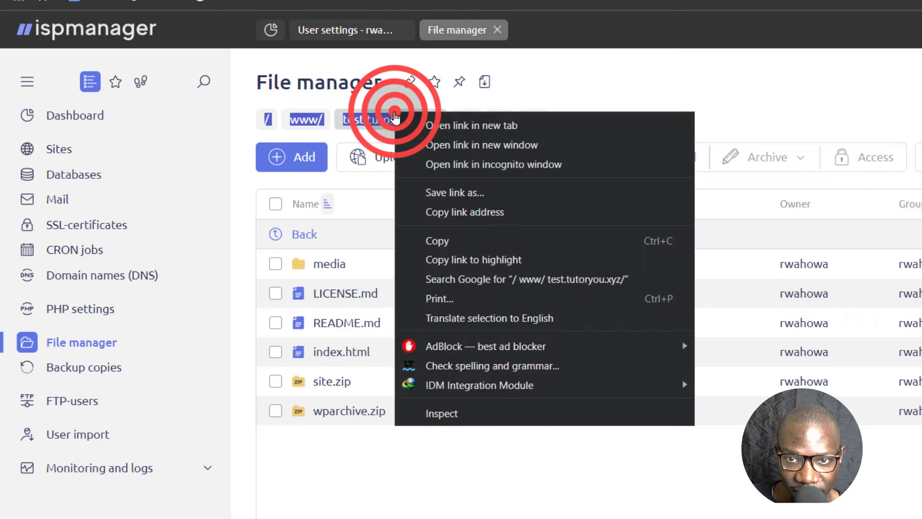
left_click(392, 140)
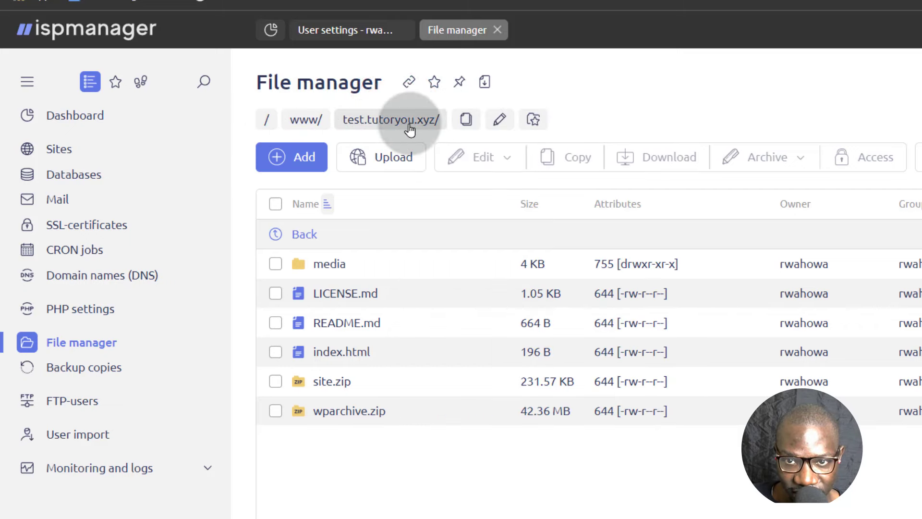
left_click(466, 120)
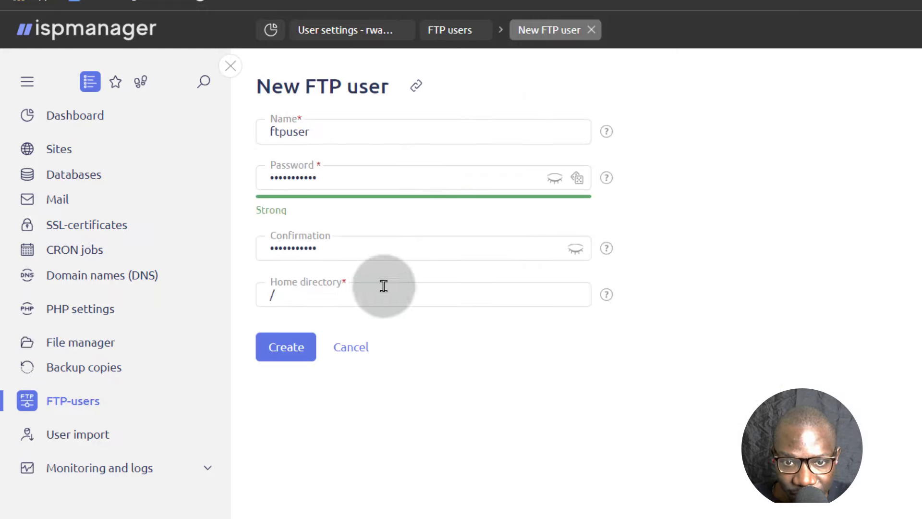
left_click_drag(294, 290, 251, 292)
key("ctrl+v")
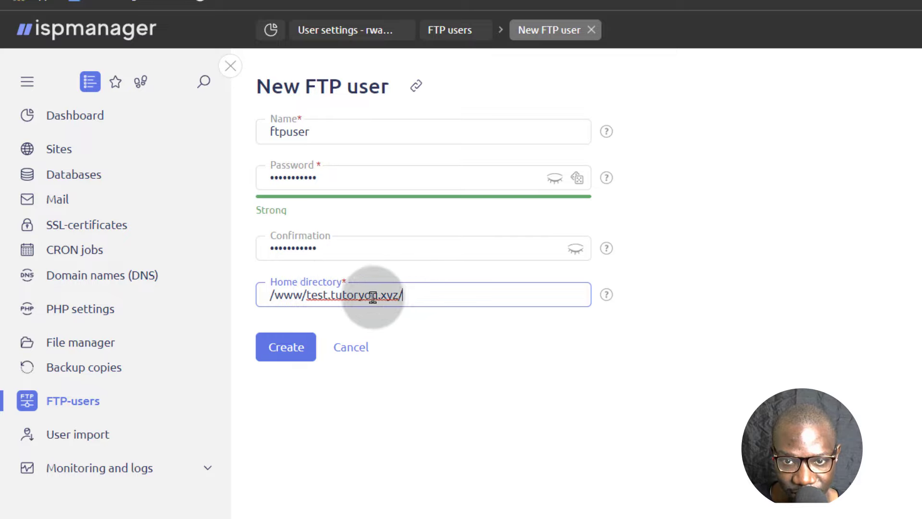
Submit the New FTP user form so ftpuser appears in the FTP users list
left_click(425, 292)
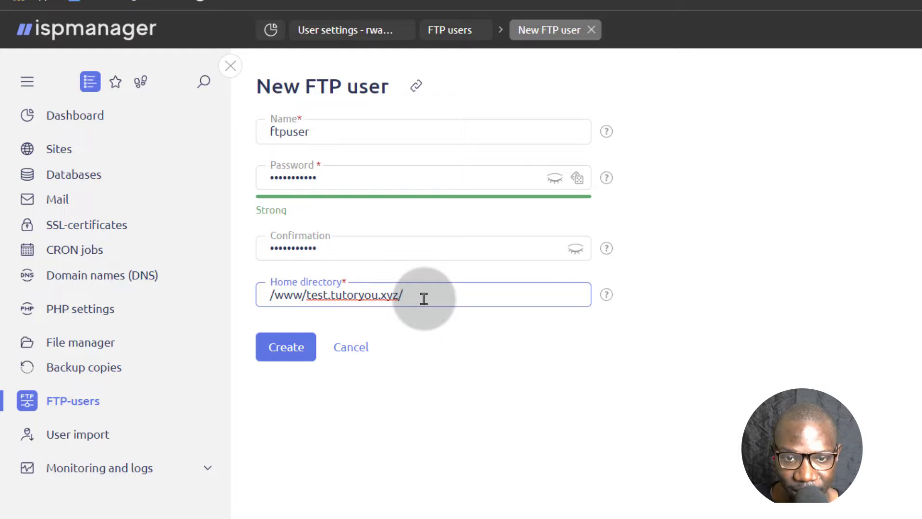
left_click(287, 348)
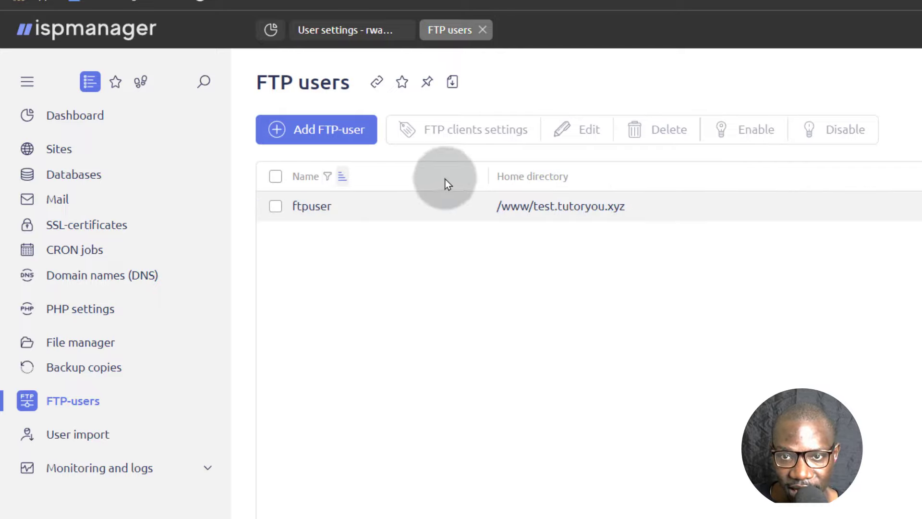
left_click(317, 200)
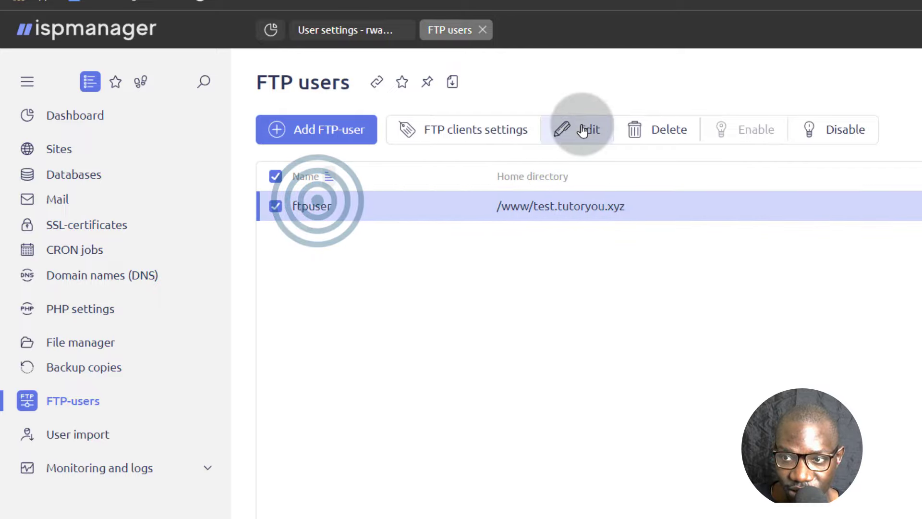
left_click(558, 132)
left_click(619, 188)
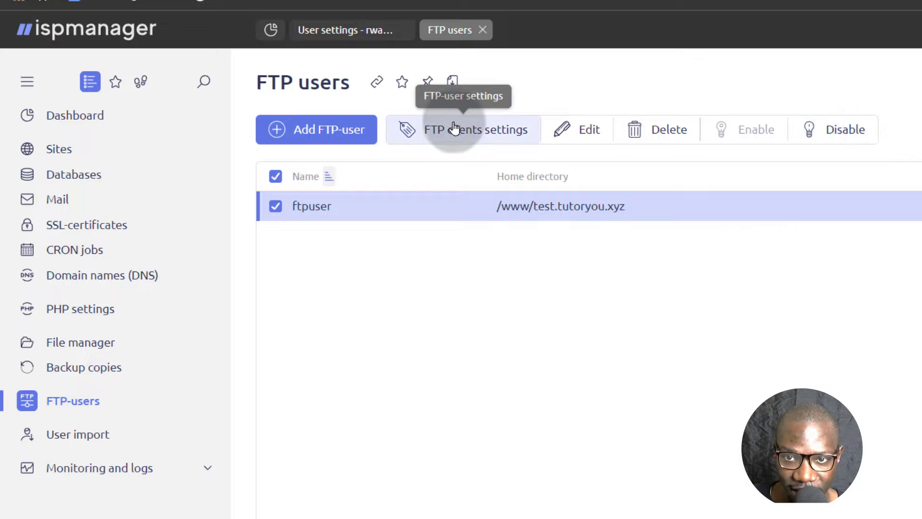
left_click(439, 129)
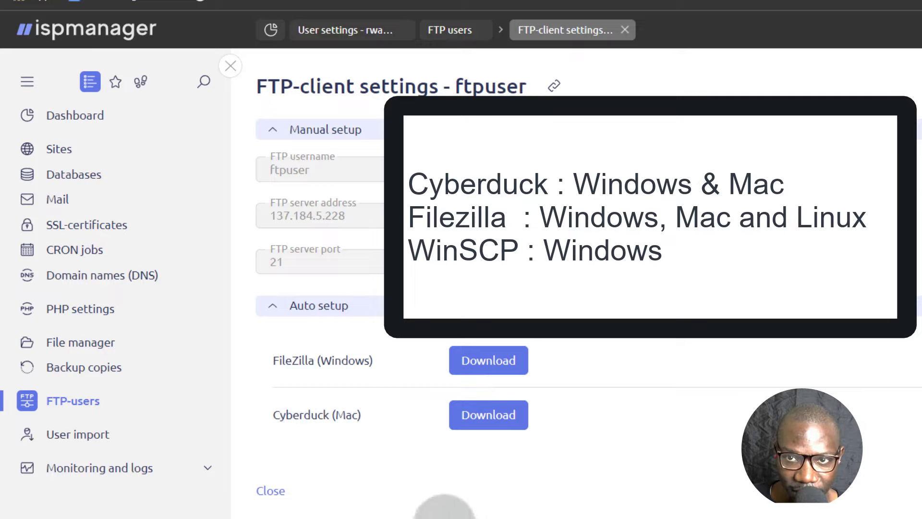
left_click(230, 66)
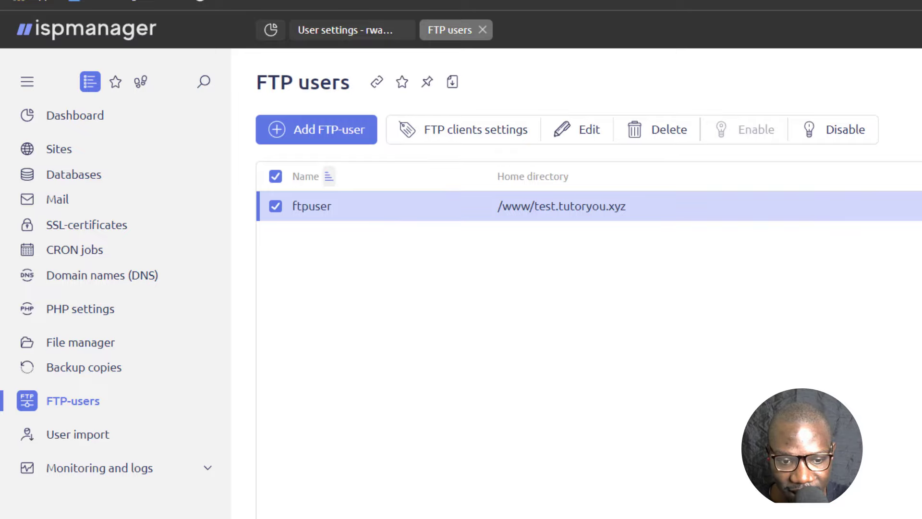
Launch WinSCP from the Start search, dismiss its update notice, and switch back to ispmanager
key("super")
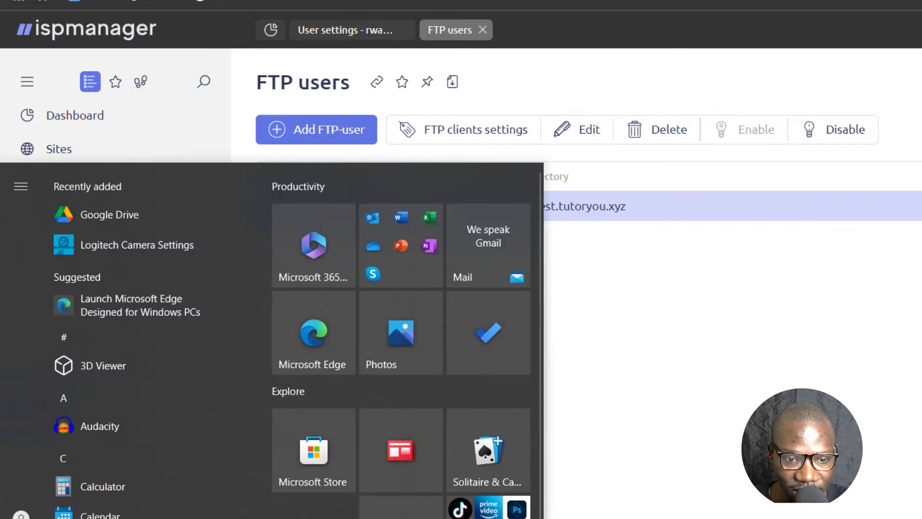
type("win")
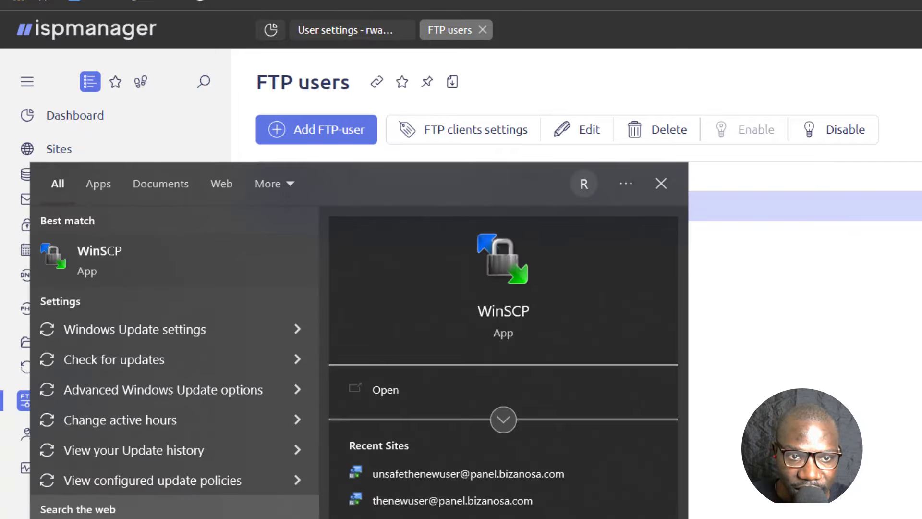
left_click(113, 255)
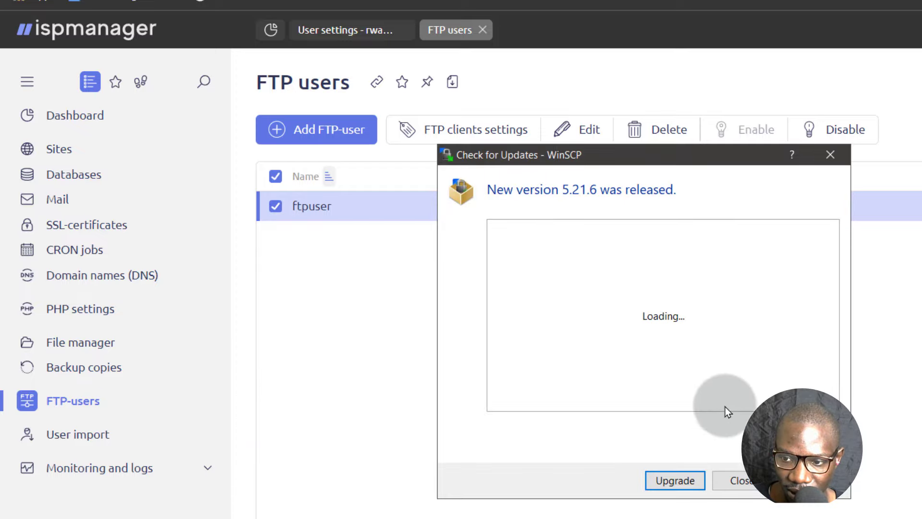
left_click(739, 481)
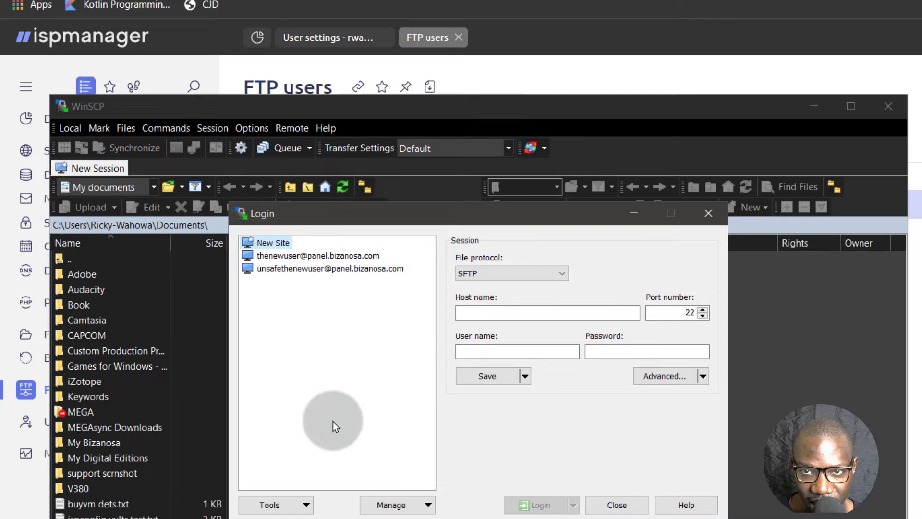
left_click(514, 67)
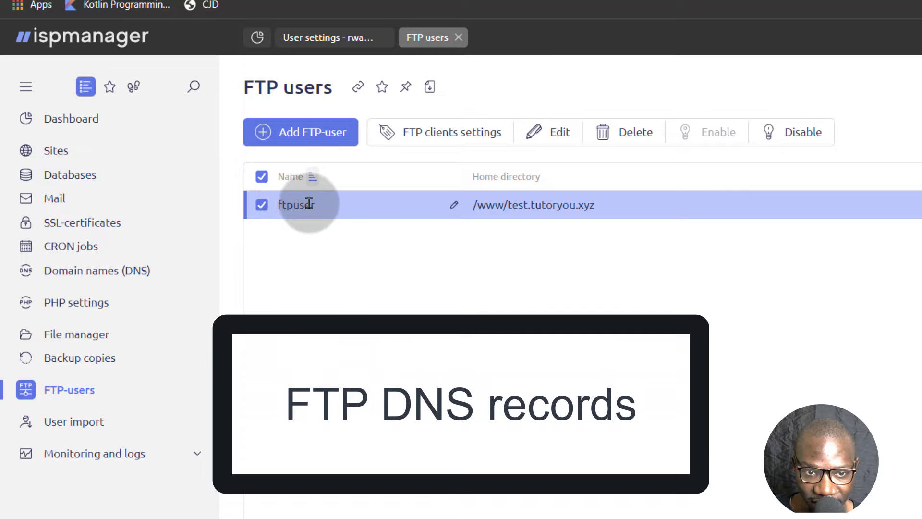
Open the DNS records of test.tutoryou.xyz and sort them by name
left_click(103, 273)
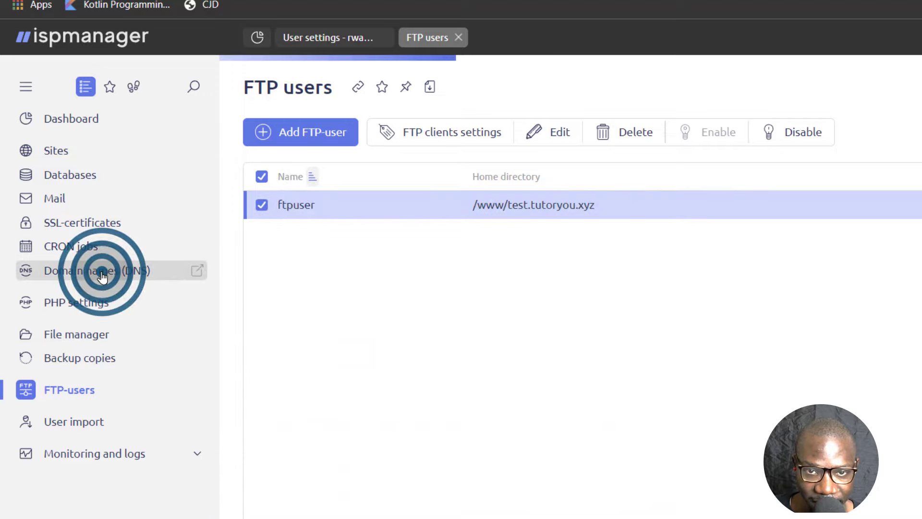
left_click(285, 205)
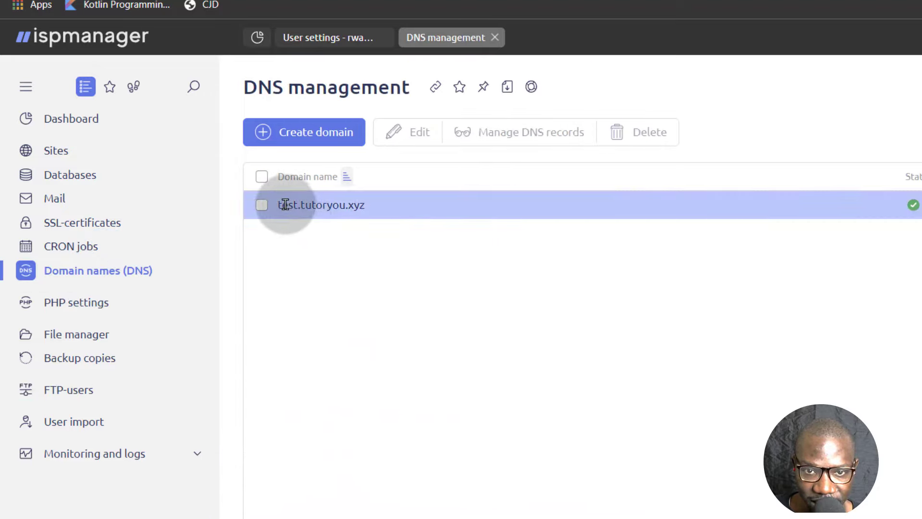
left_click(262, 206)
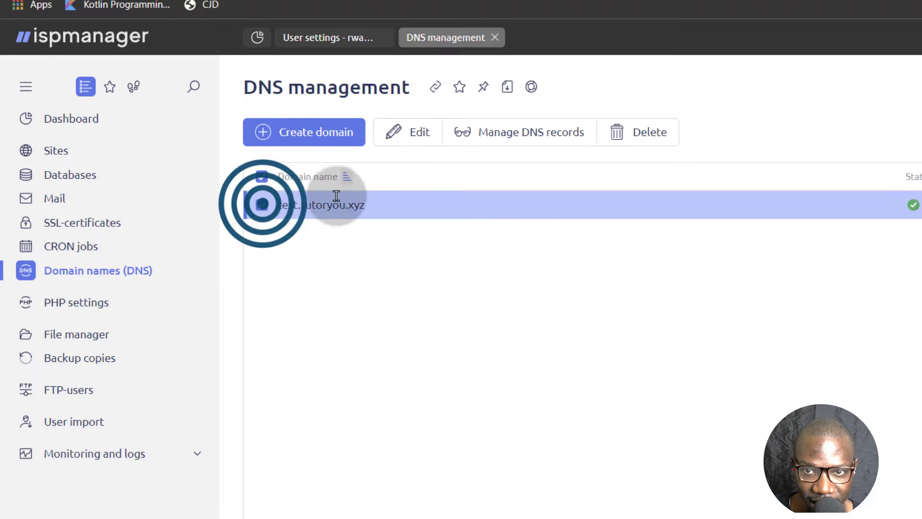
left_click(531, 133)
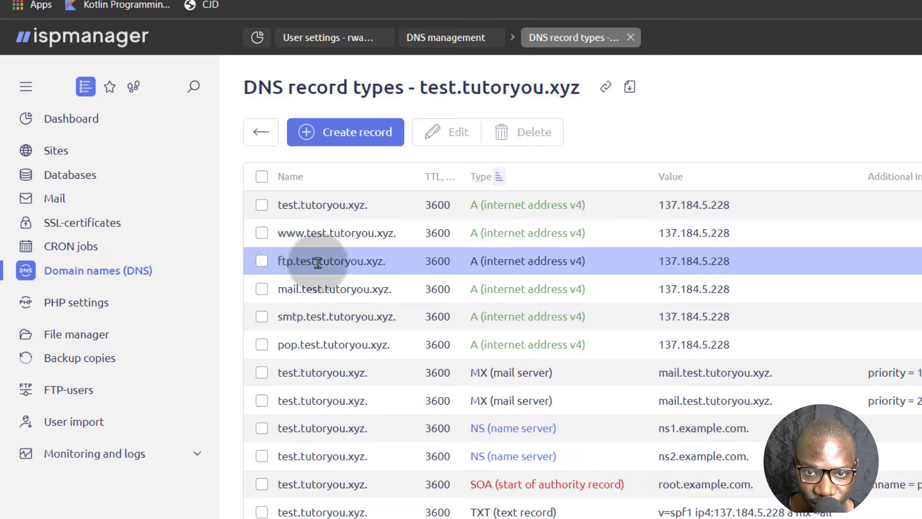
left_click(279, 260)
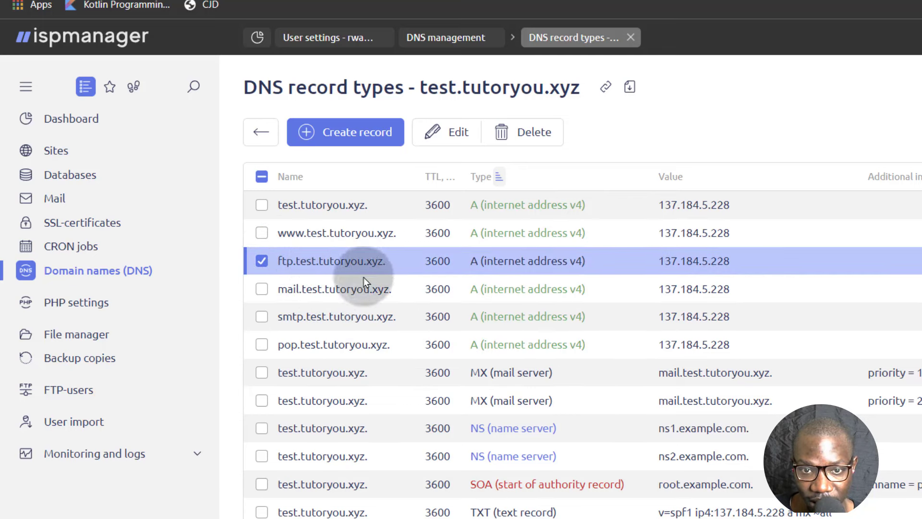
left_click(262, 263)
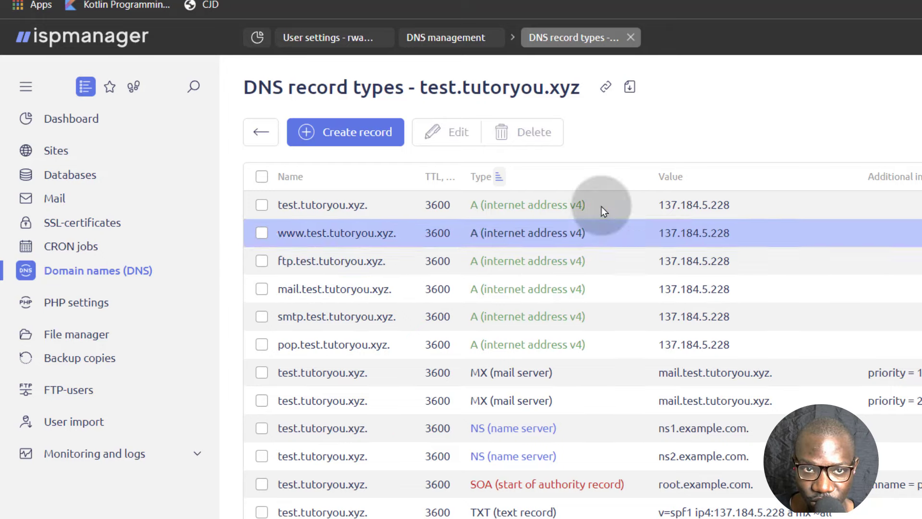
left_click(319, 296)
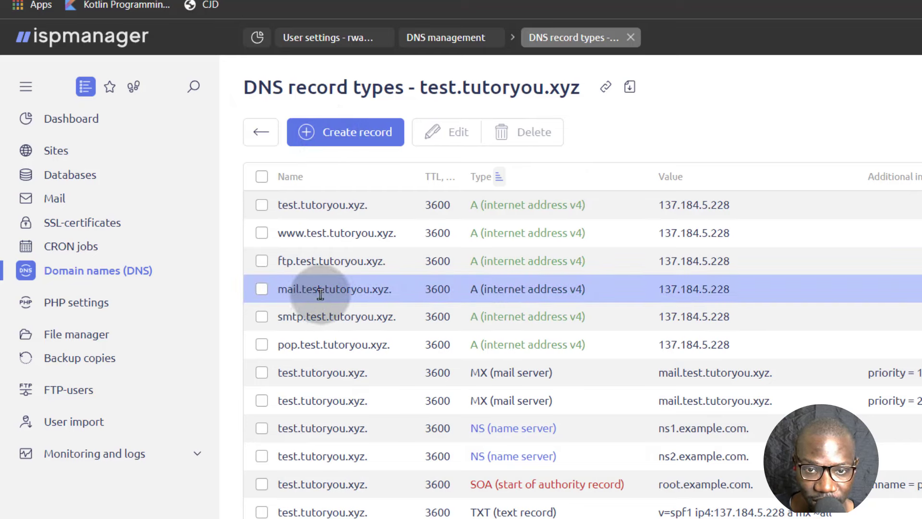
left_click(379, 161)
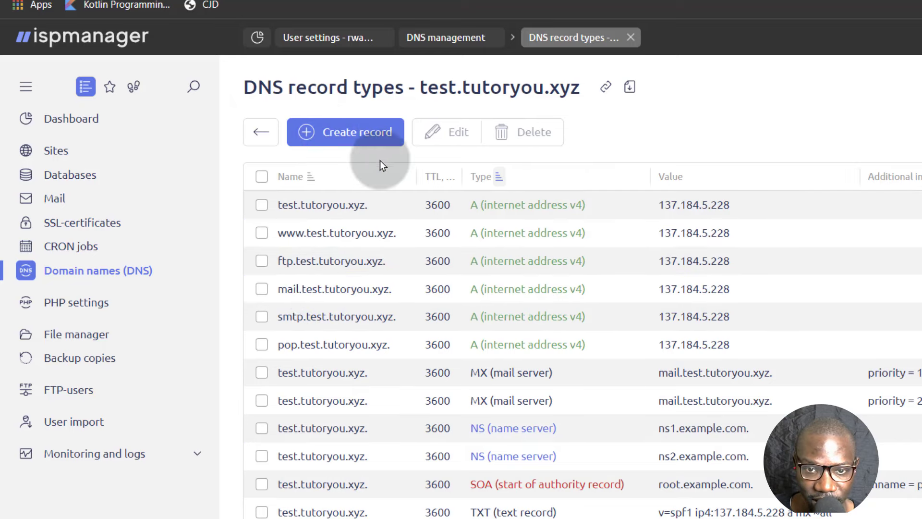
Open the test.tutoryou.xyz A record and copy its IP address 137.184.5.228
left_click(367, 206)
double_click(694, 205)
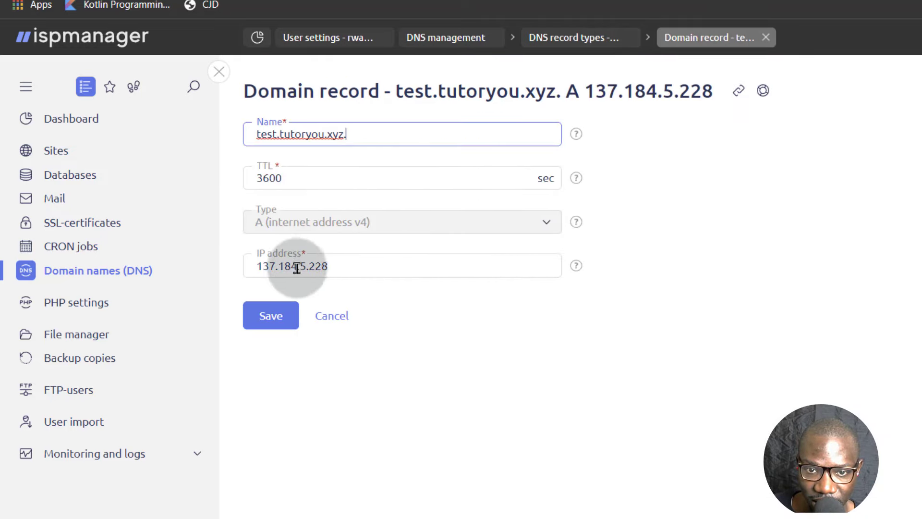
double_click(295, 267)
right_click(297, 268)
left_click(350, 324)
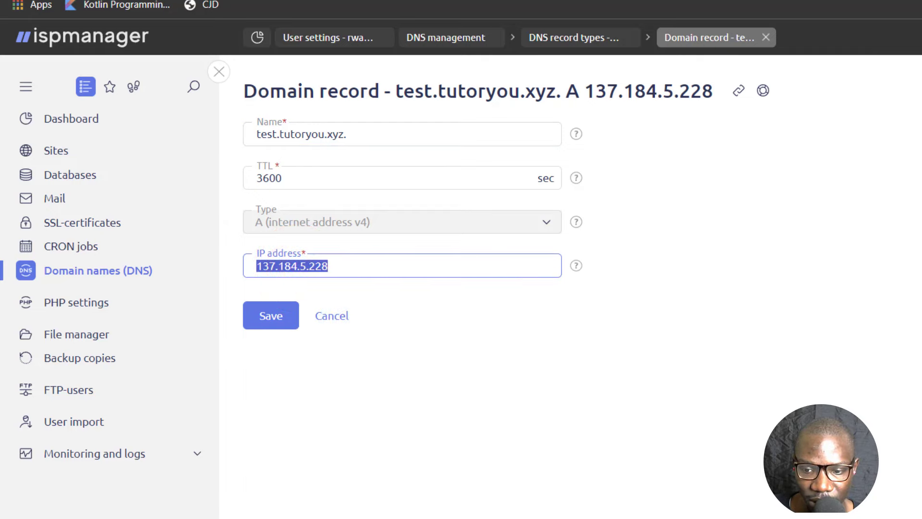
Attempt an SFTP login to 137.184.5.228 as ftpuser with the saved password, accepting the host key
key("alt+Tab")
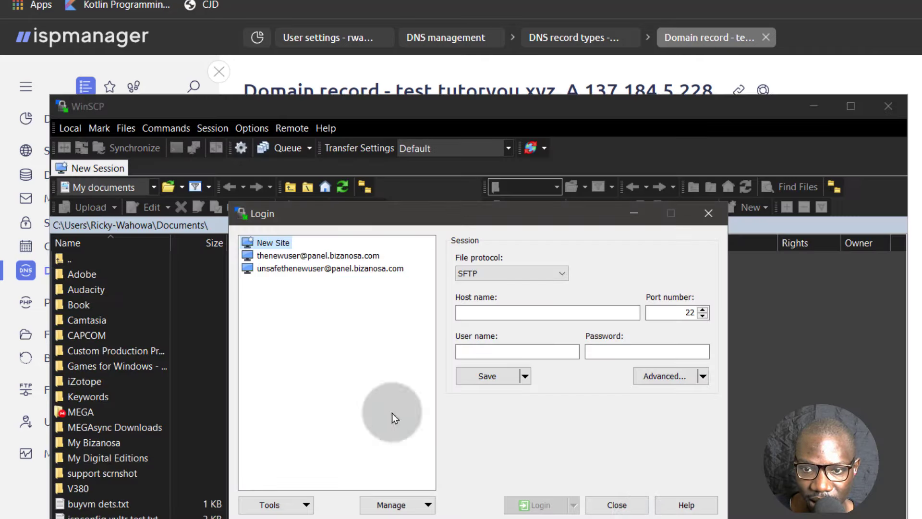
right_click(462, 310)
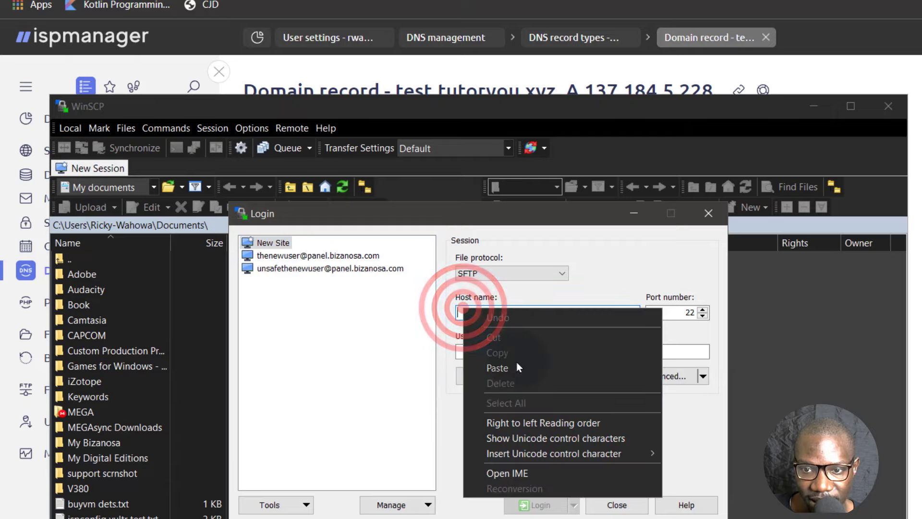
left_click(512, 367)
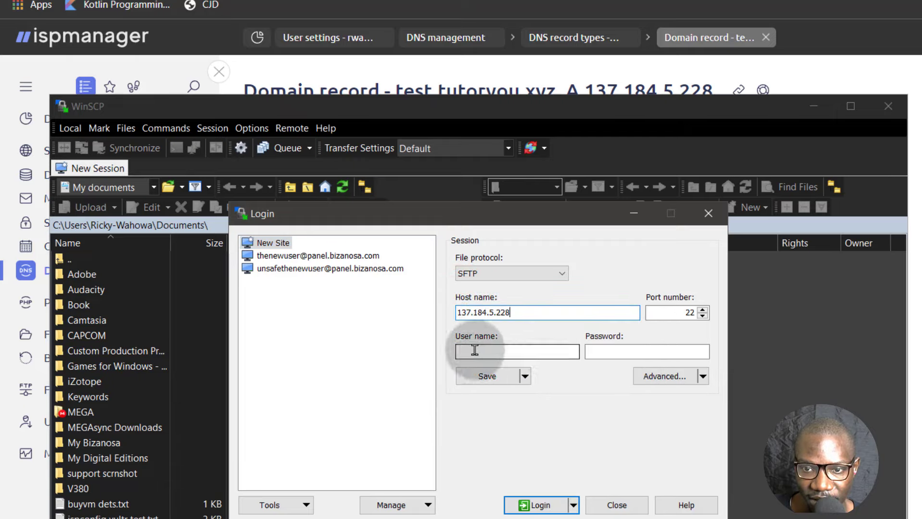
left_click(474, 350)
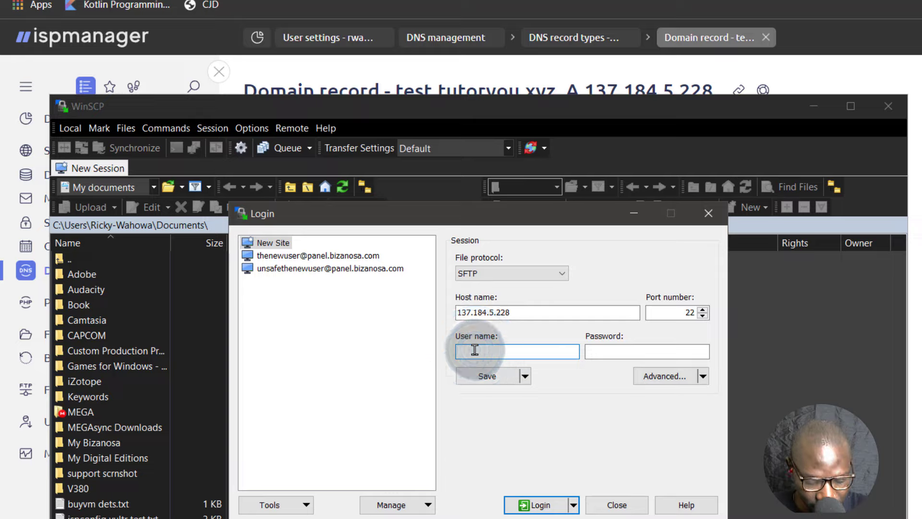
type("ftpuser")
left_click(614, 355)
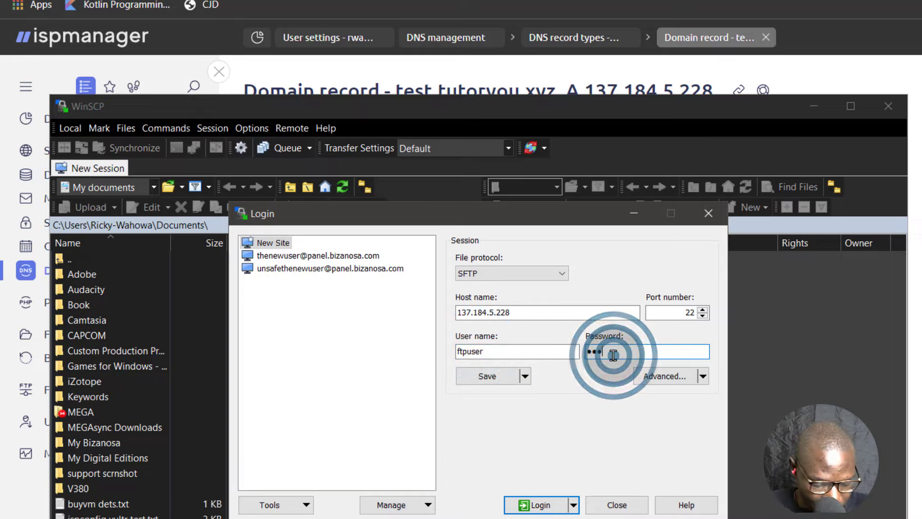
key("ctrl+v")
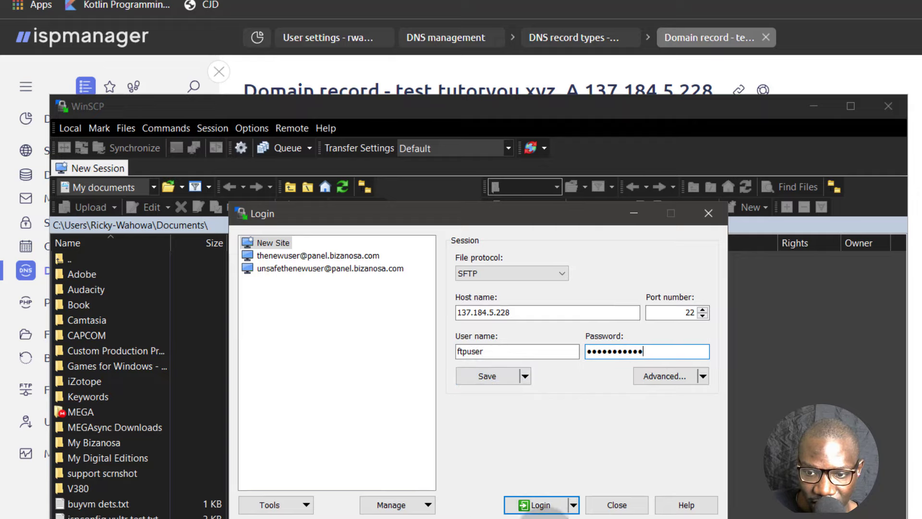
left_click(538, 505)
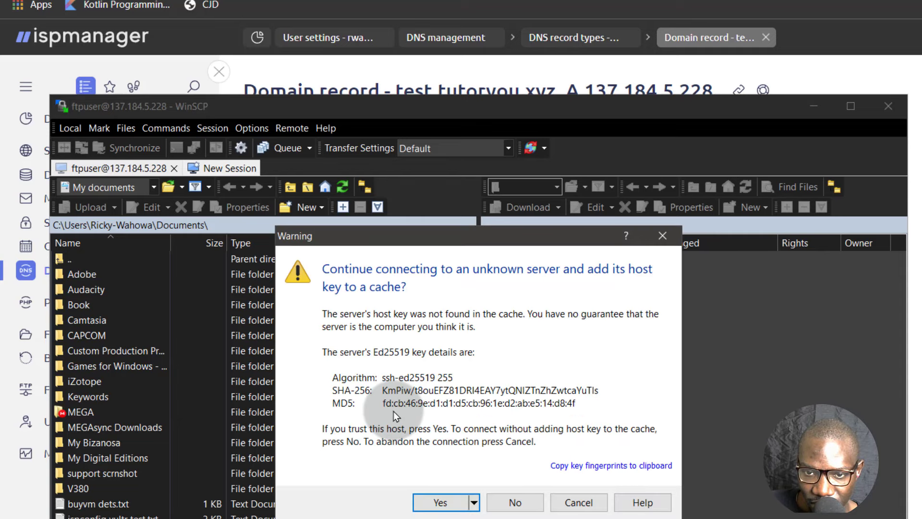
left_click(449, 503)
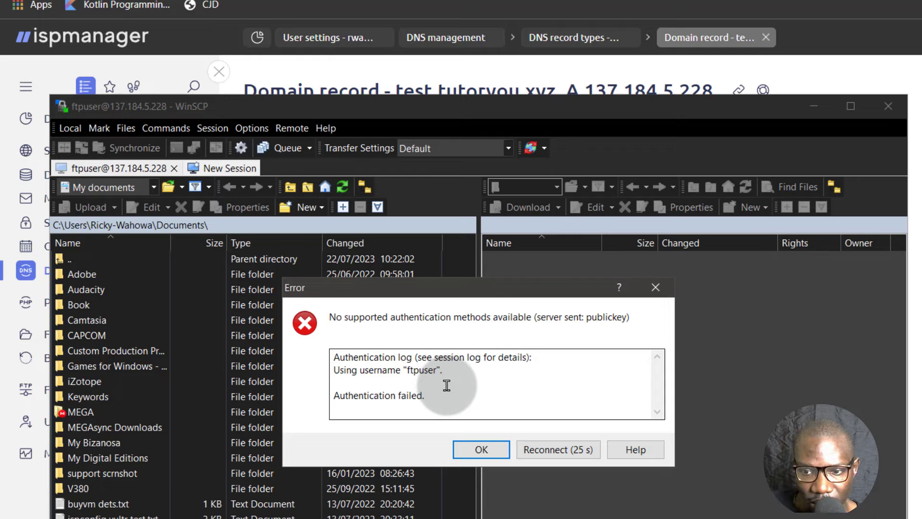
left_click(488, 450)
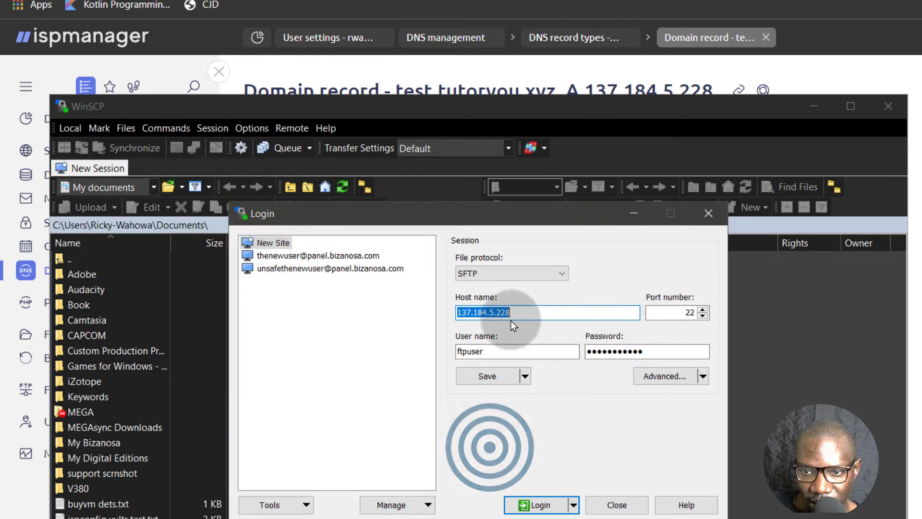
left_click(491, 272)
left_click(480, 305)
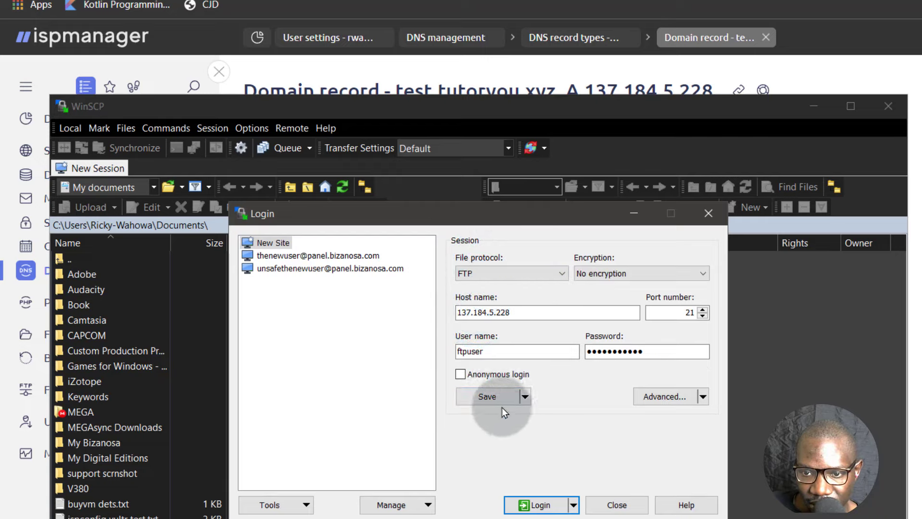
left_click(491, 395)
left_click(500, 436)
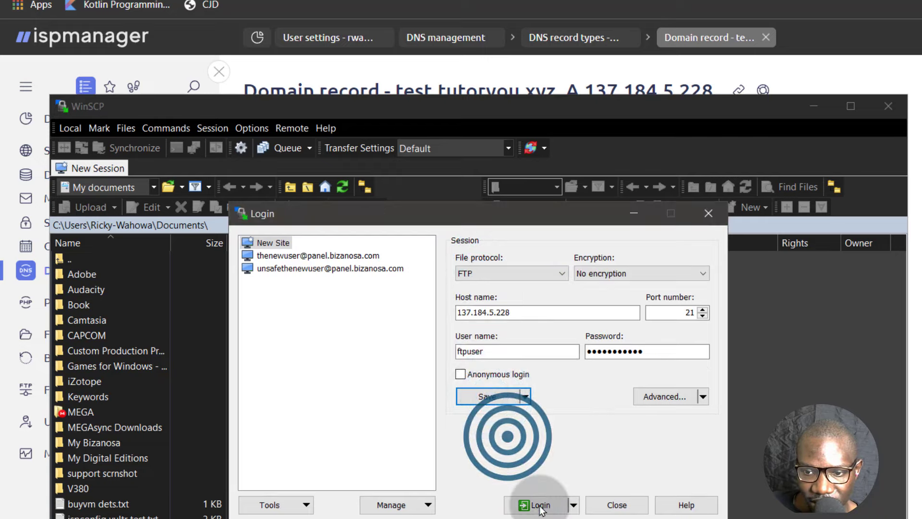
left_click(540, 505)
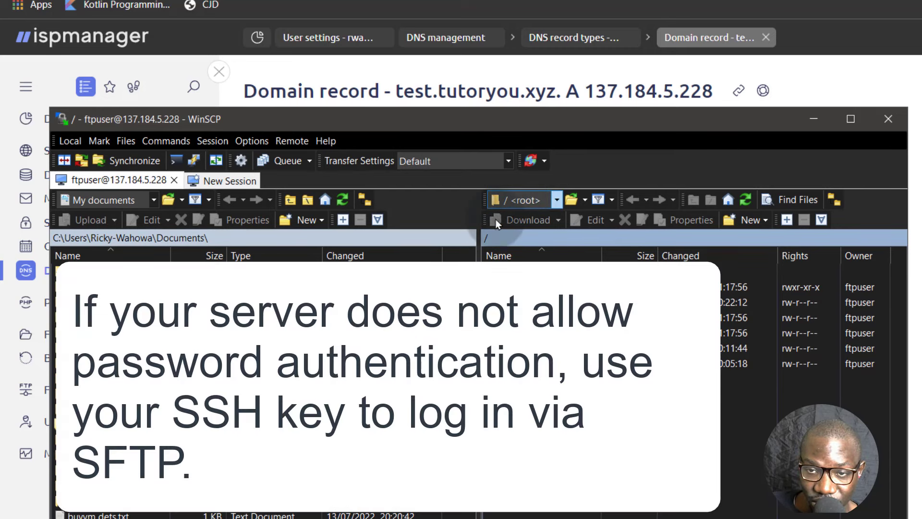
left_click(475, 103)
left_click(459, 217)
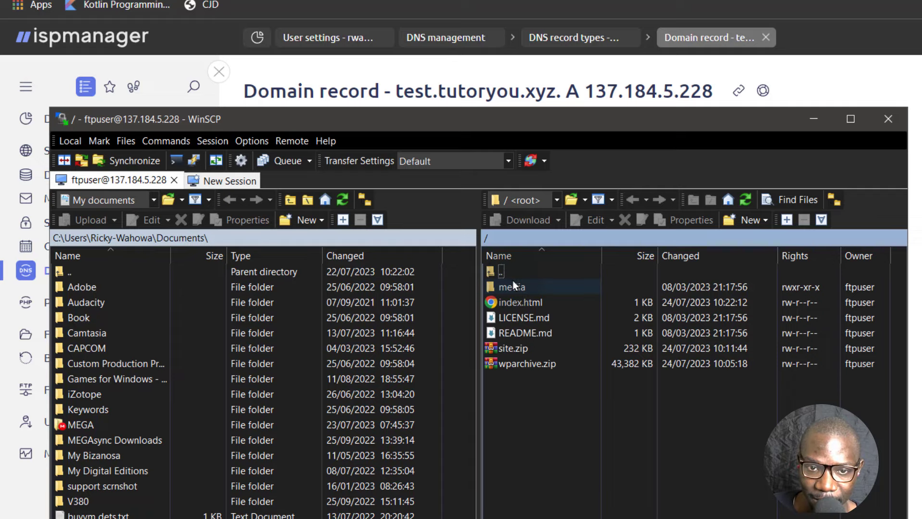
Minimize WinSCP, open ispmanager's FTP users list and tick the ftpuser account
left_click(888, 119)
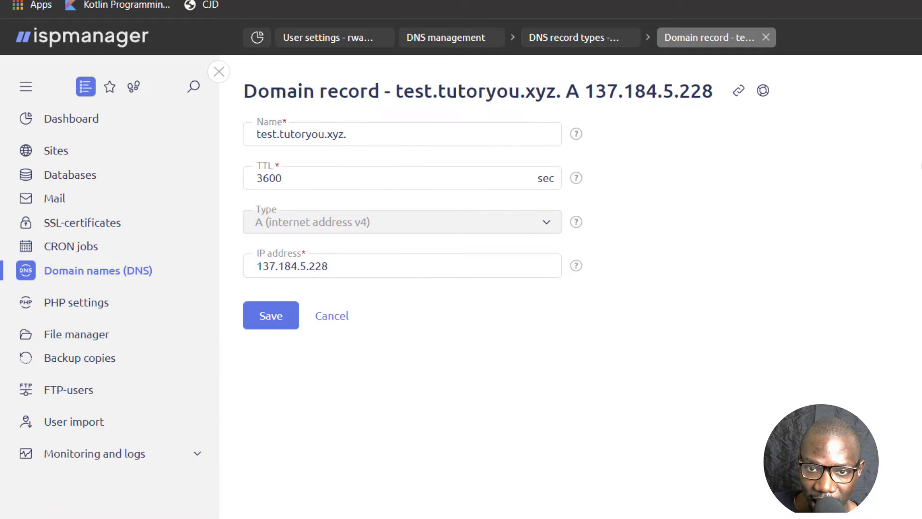
left_click(61, 394)
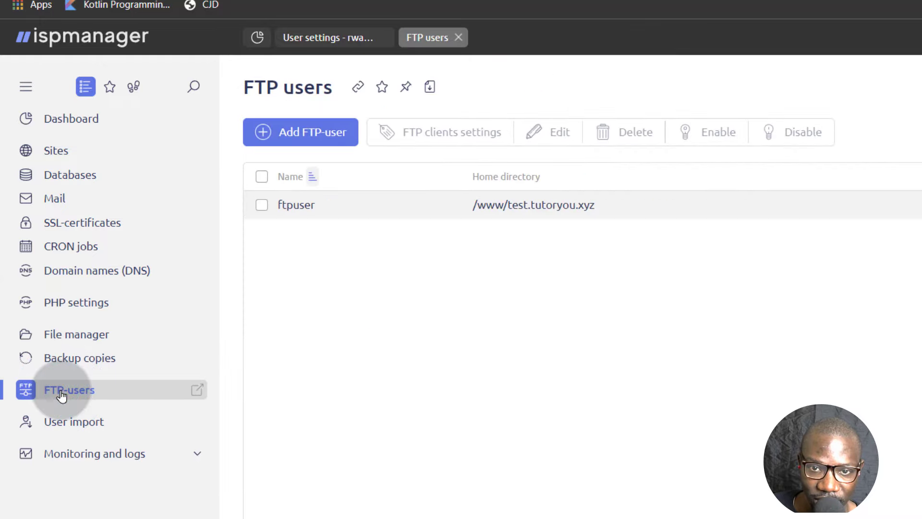
left_click(261, 205)
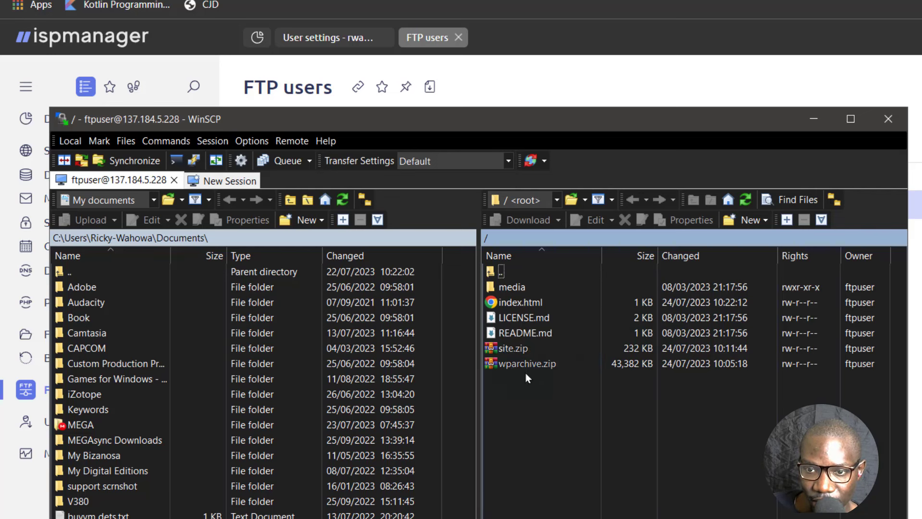
Upload ispconfig vultr test.txt to the server's site root
left_click(515, 361)
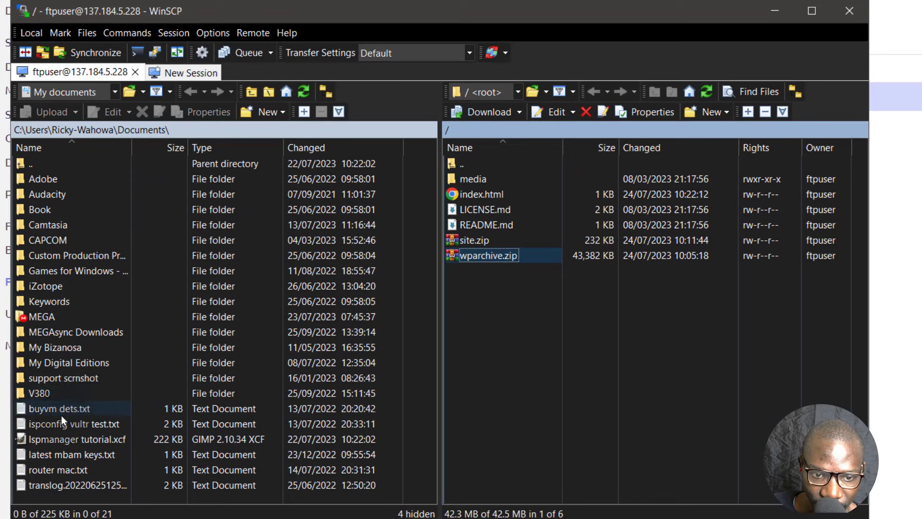
left_click_drag(62, 422, 575, 326)
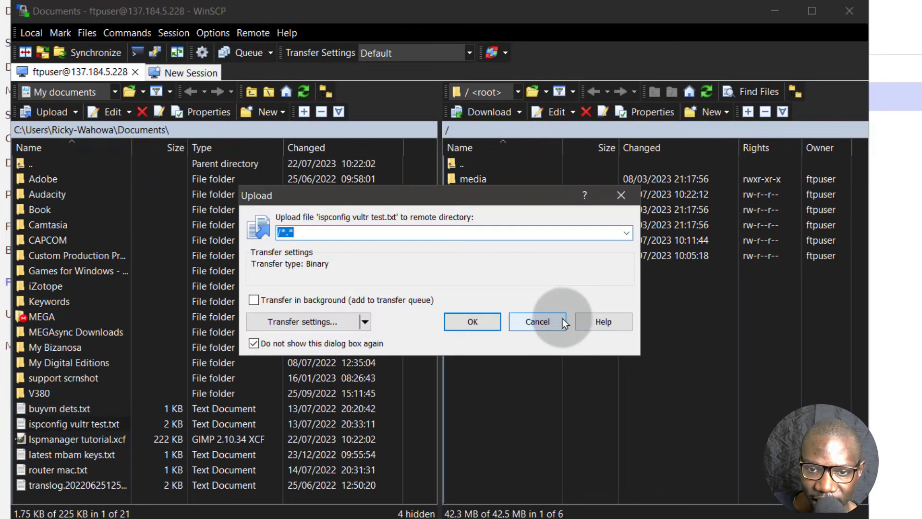
left_click(481, 320)
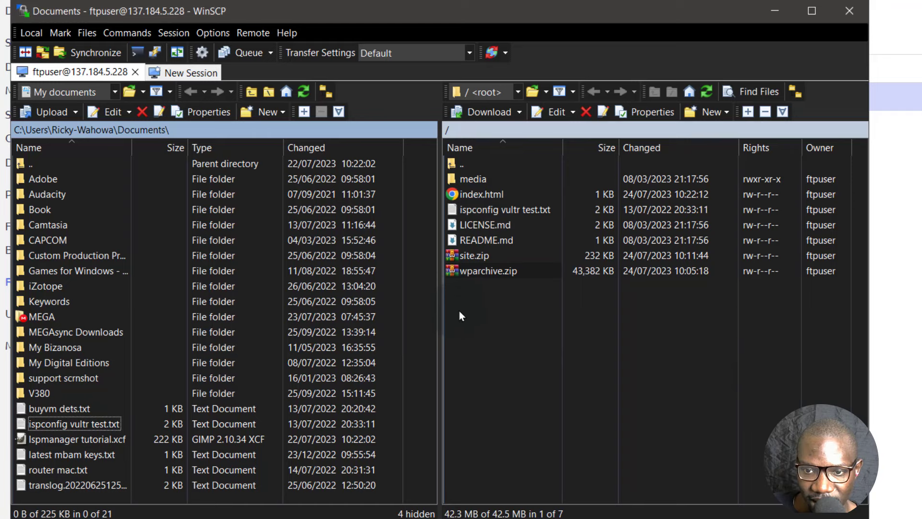
Download site.zip from the server into the local Documents folder
left_click(464, 254)
left_click(471, 255)
left_click_drag(79, 253, 243, 404)
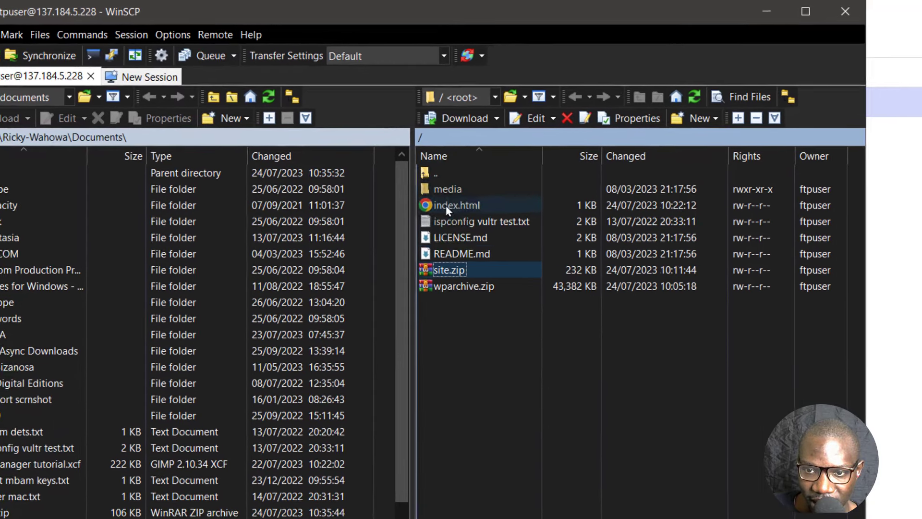
Open the server's index.html for editing in WinSCP
left_click(477, 195)
left_click(563, 113)
left_click(507, 133)
left_click(500, 154)
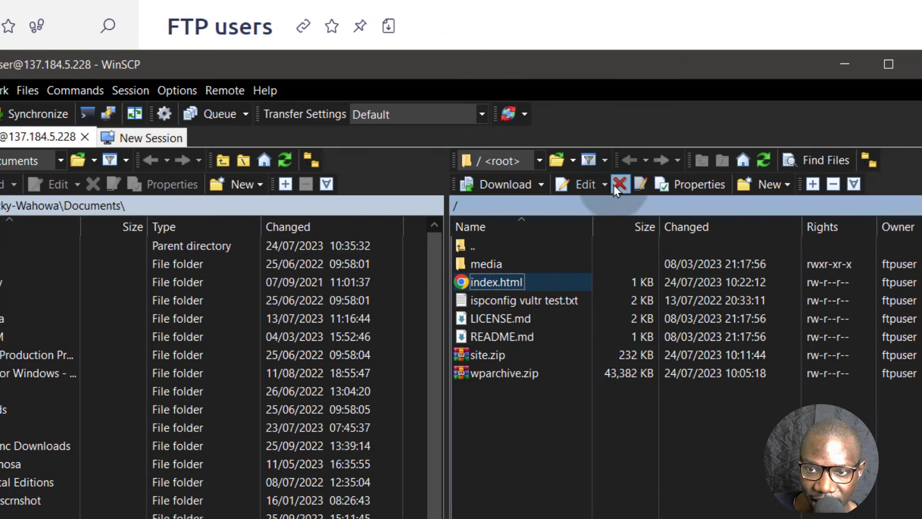
Edit index.html with Code.exe from the Microsoft VS Code folder as the external editor
left_click(600, 183)
left_click(606, 268)
left_click(380, 345)
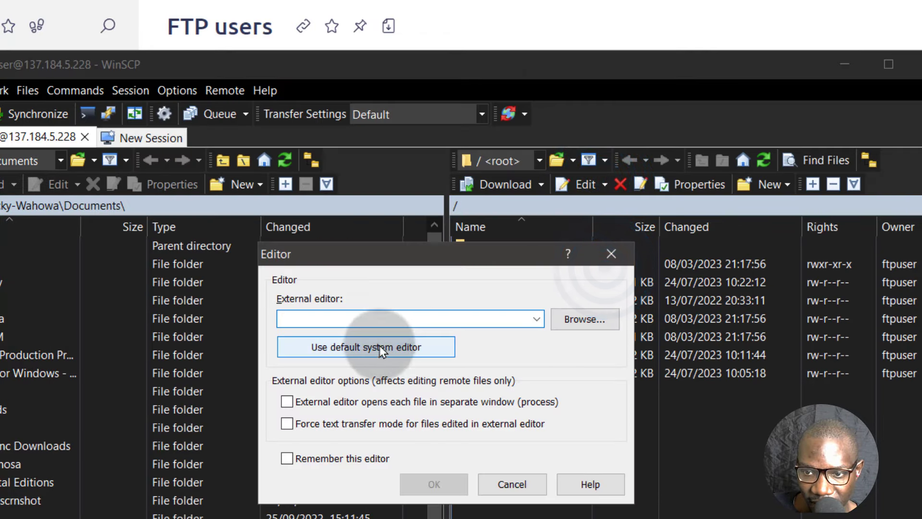
left_click(583, 318)
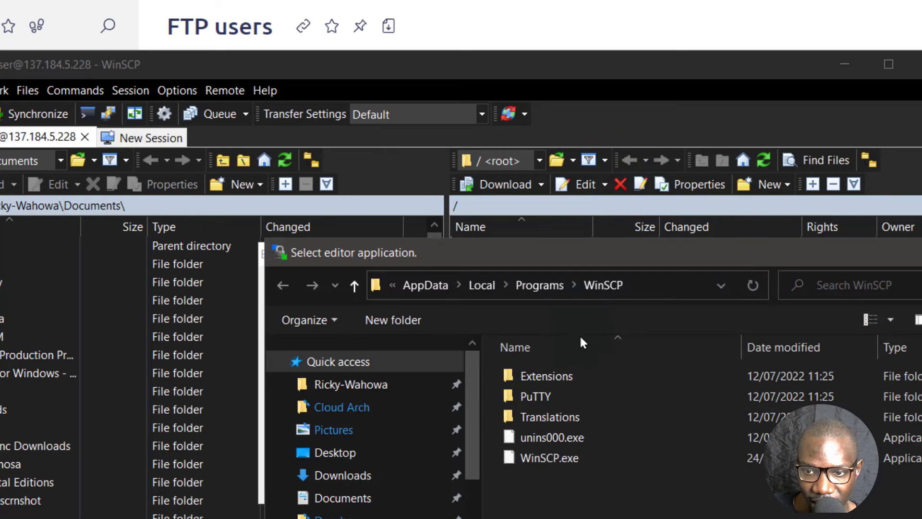
left_click(538, 285)
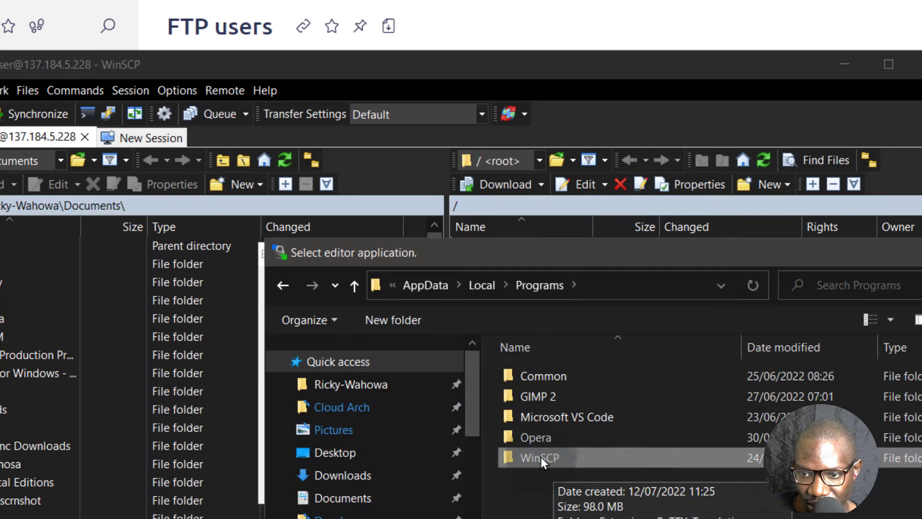
double_click(556, 417)
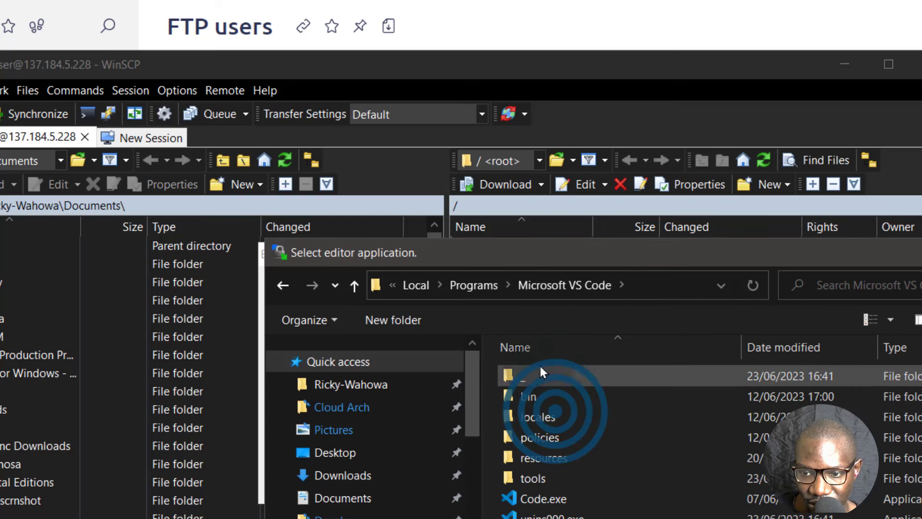
double_click(543, 495)
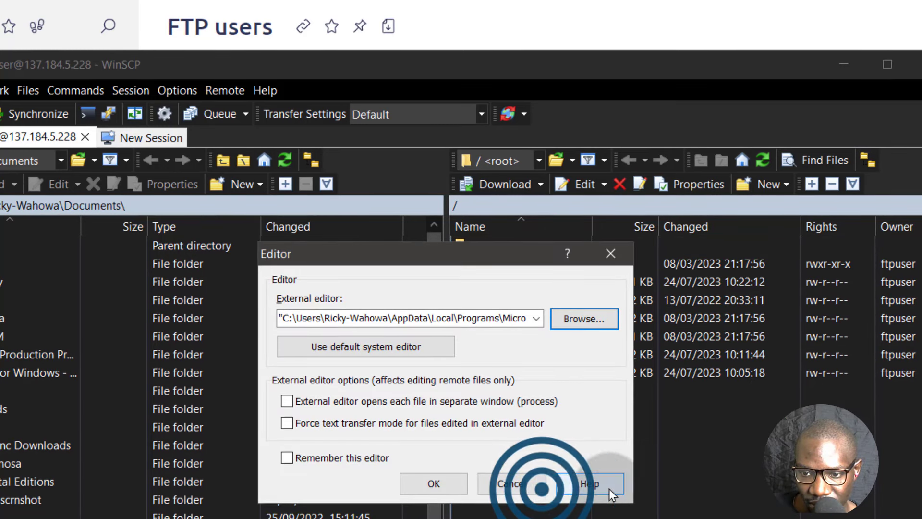
left_click(432, 480)
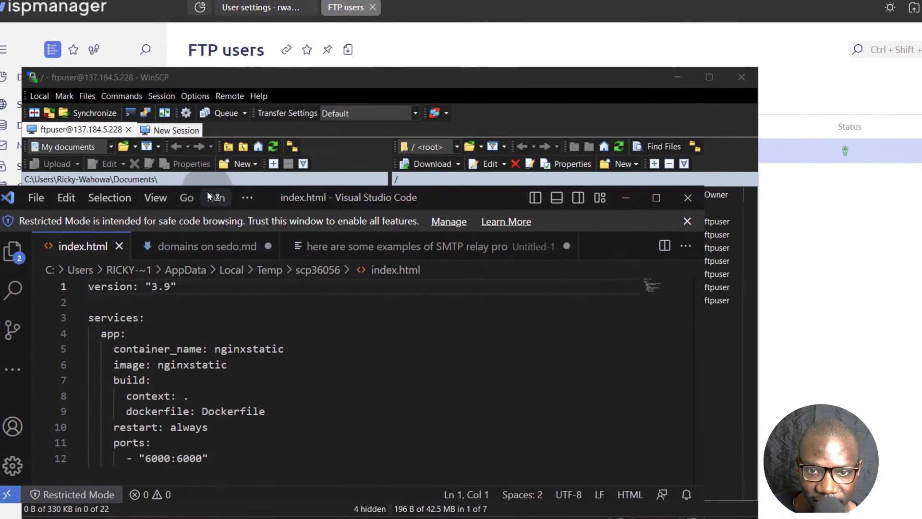
Maximize VS Code, then close WinSCP, ending its session without saving a workspace
left_click(636, 193)
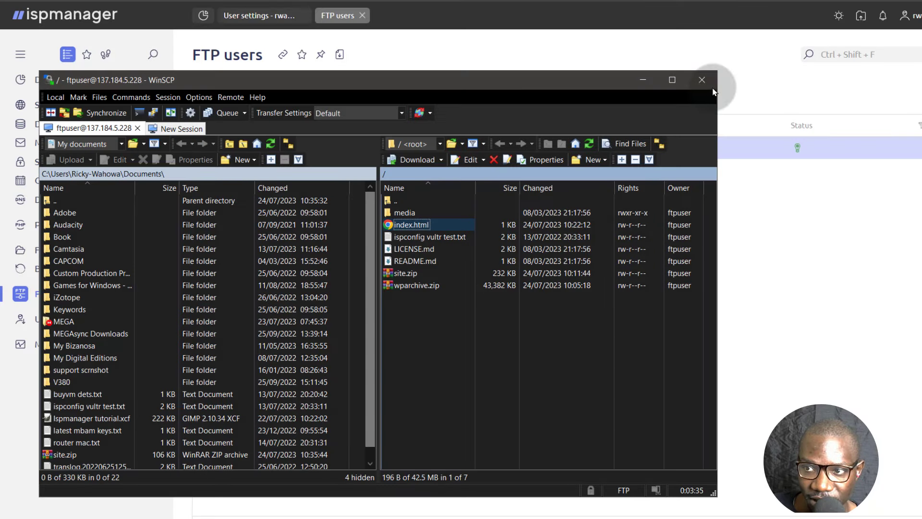
left_click(702, 79)
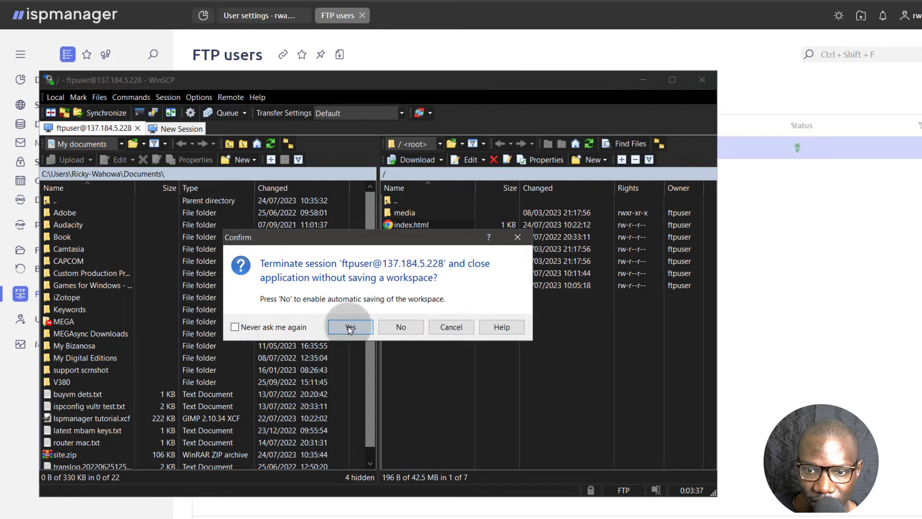
left_click(350, 327)
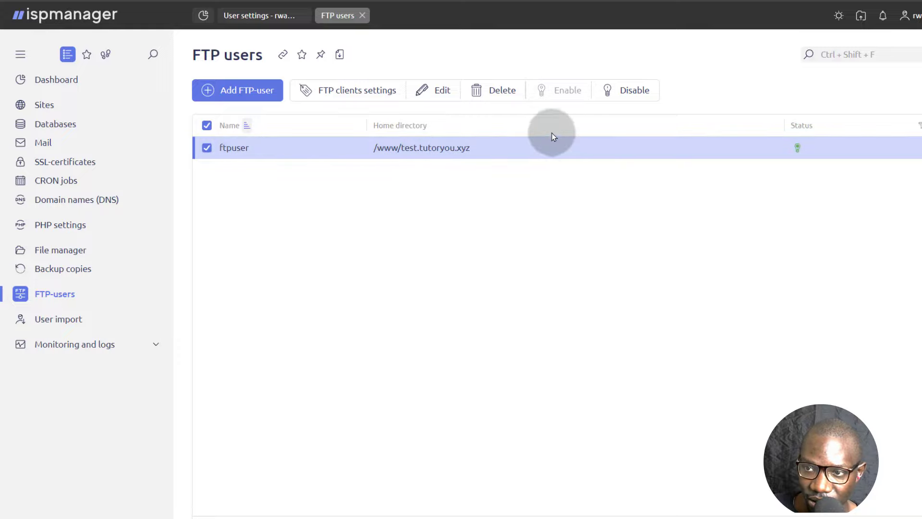
Disable ftpuser in ispmanager and confirm the suspension
left_click(628, 94)
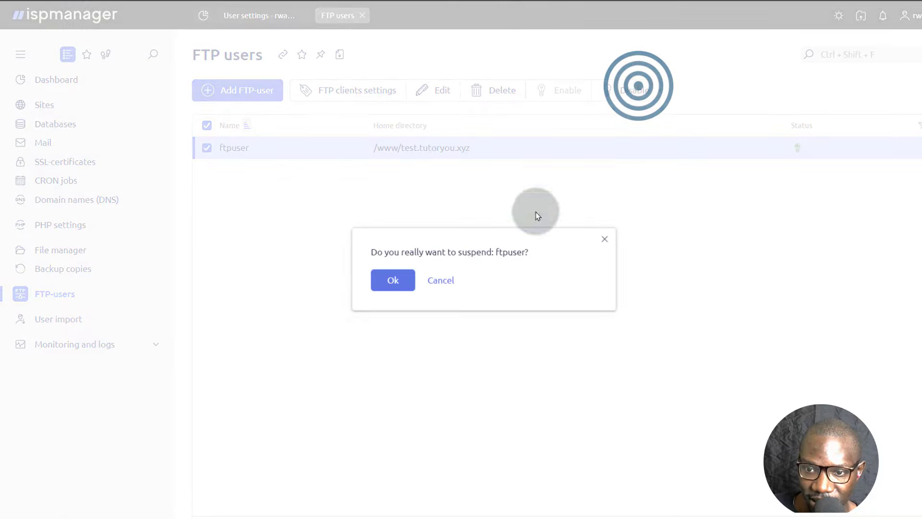
left_click(406, 279)
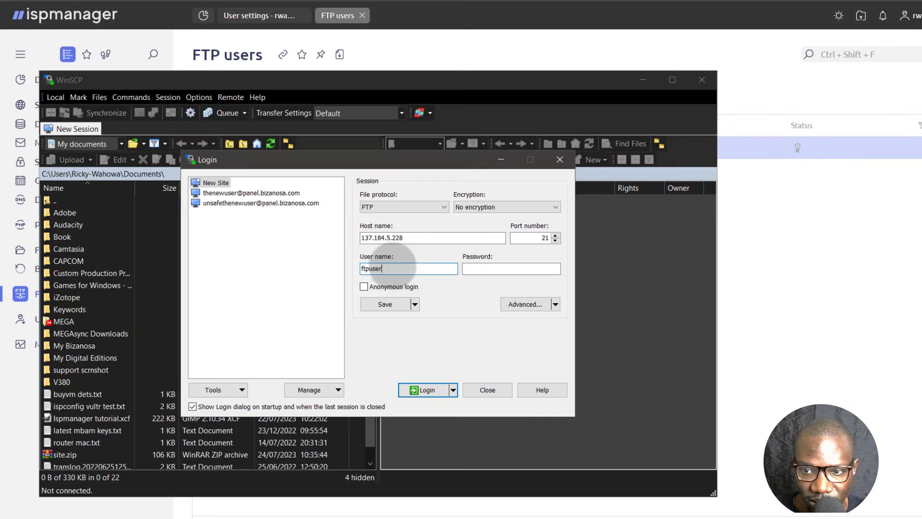
Retry the WinSCP login to 137.184.5.228 with the suspended account, getting Access denied
left_click(502, 290)
key("Return")
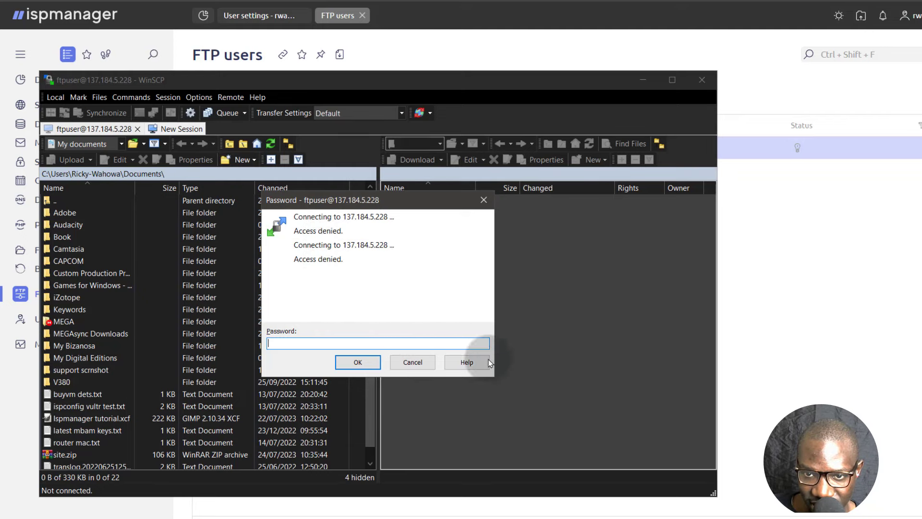
Dismiss the failed WinSCP password prompt and request deletion of ftpuser in ispmanager
left_click(360, 362)
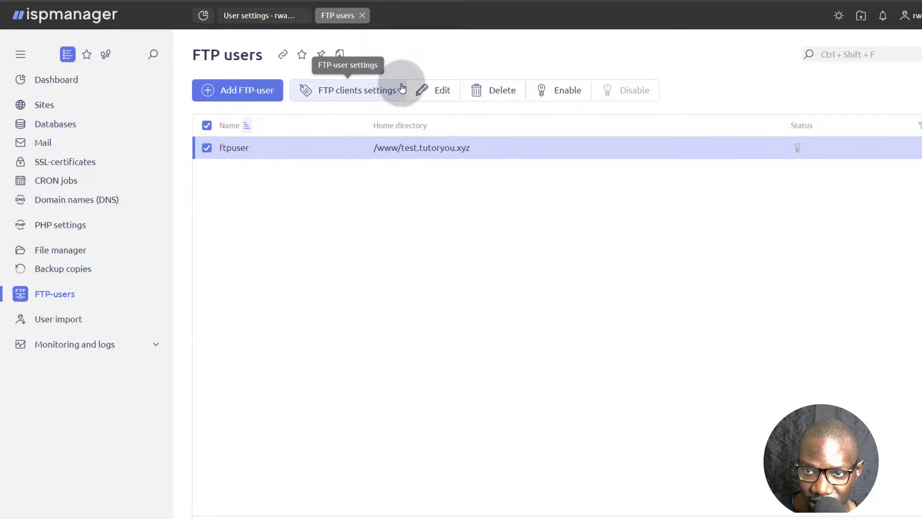
left_click(479, 94)
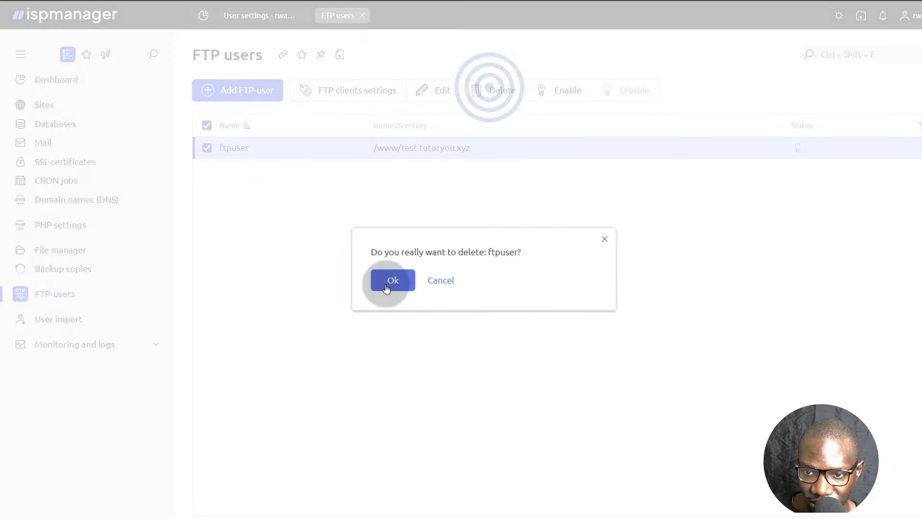